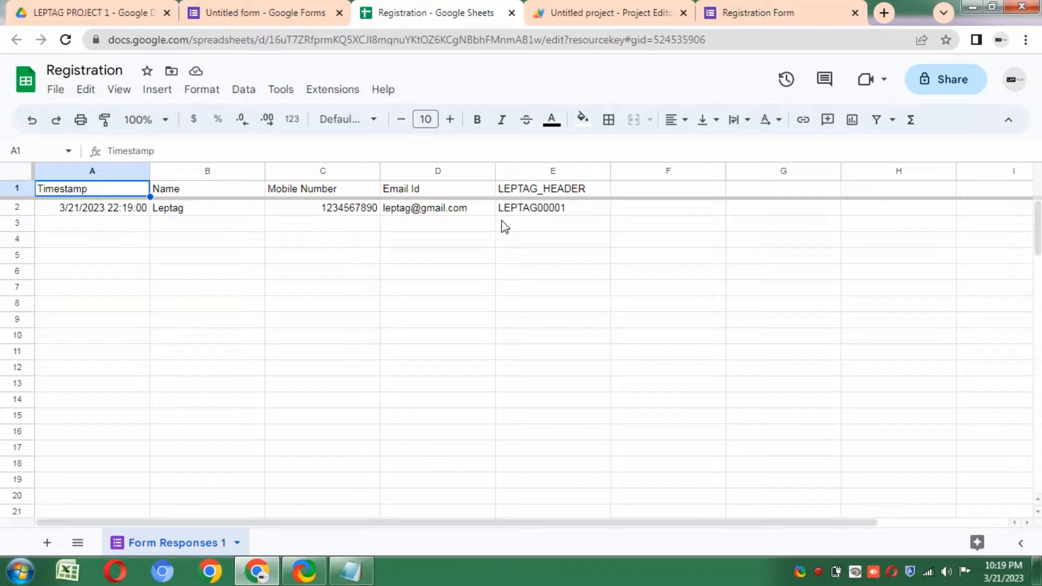
- Check the ID in cell E2, then start another response from the form's confirmation page
left_click(571, 211)
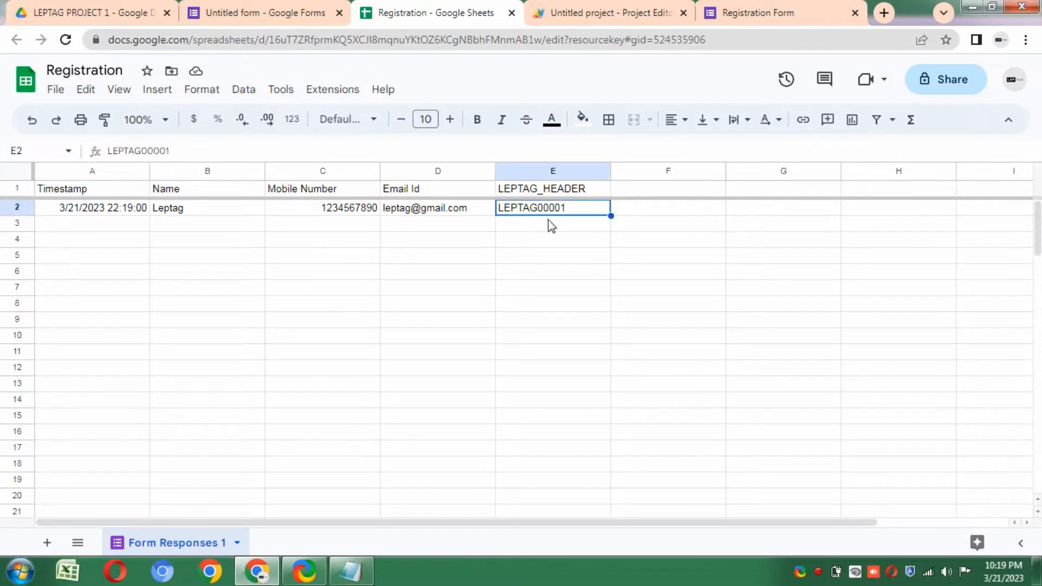
left_click(267, 6)
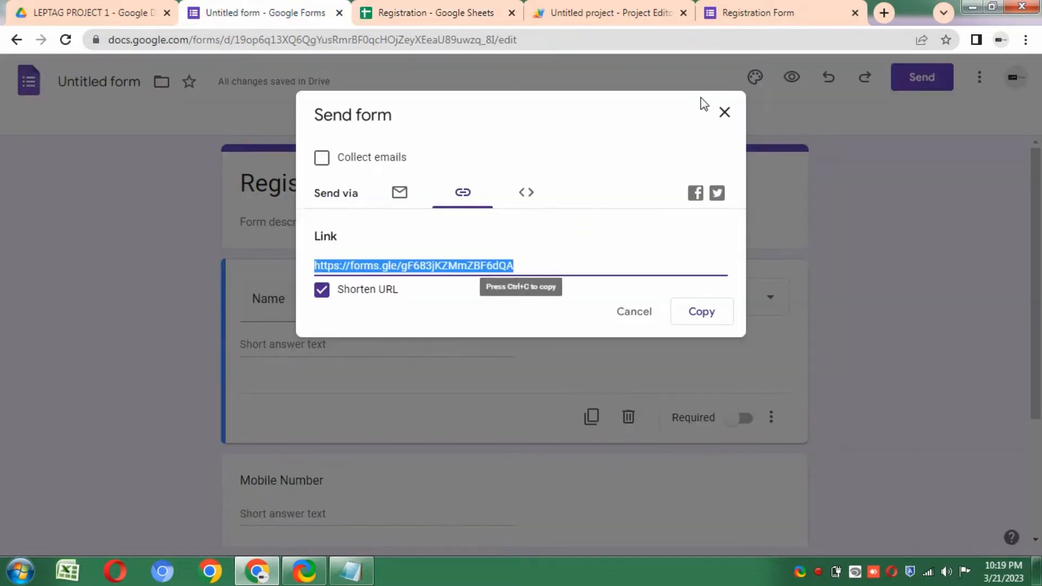
left_click(770, 12)
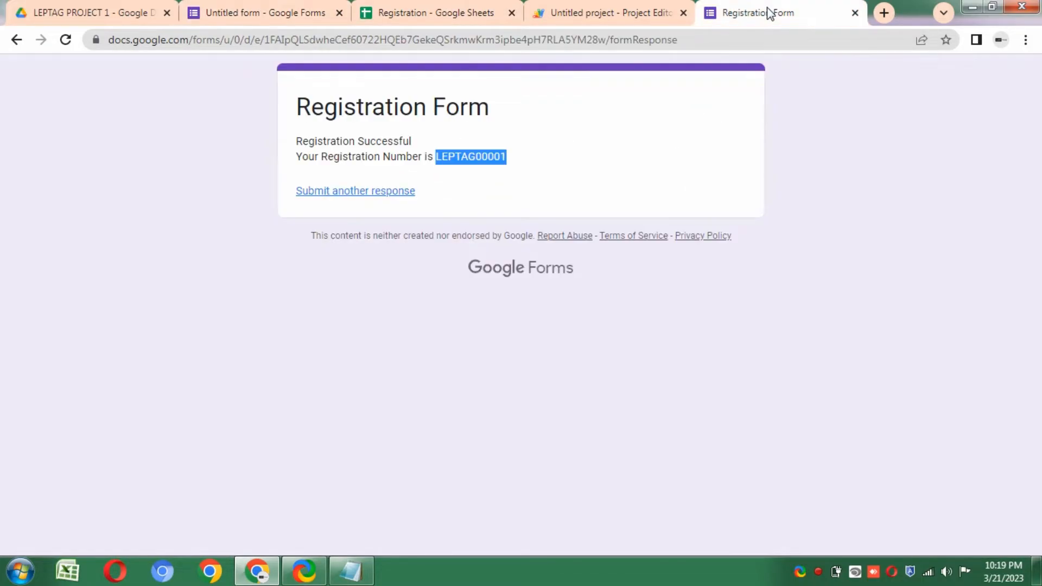
left_click(348, 192)
- Fill in the registrant's name, mobile number and e-mail, and submit the second registration
left_click(343, 240)
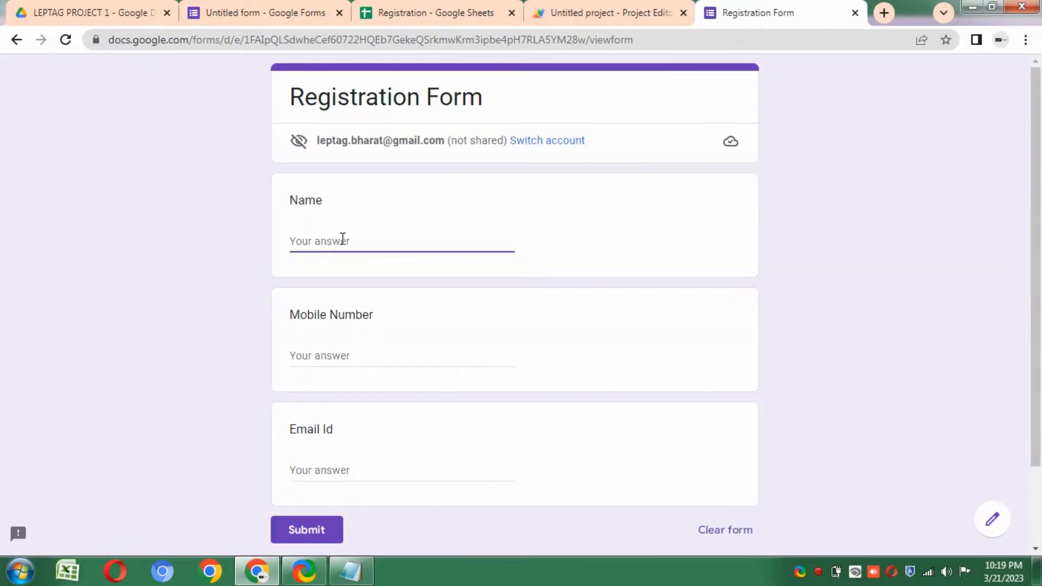
type("leptag 2")
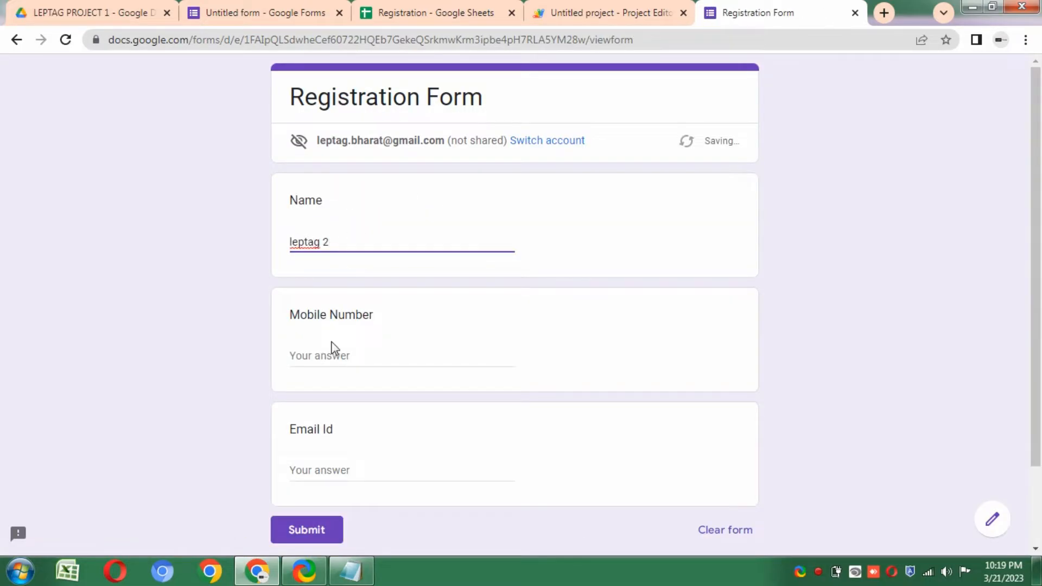
left_click(323, 354)
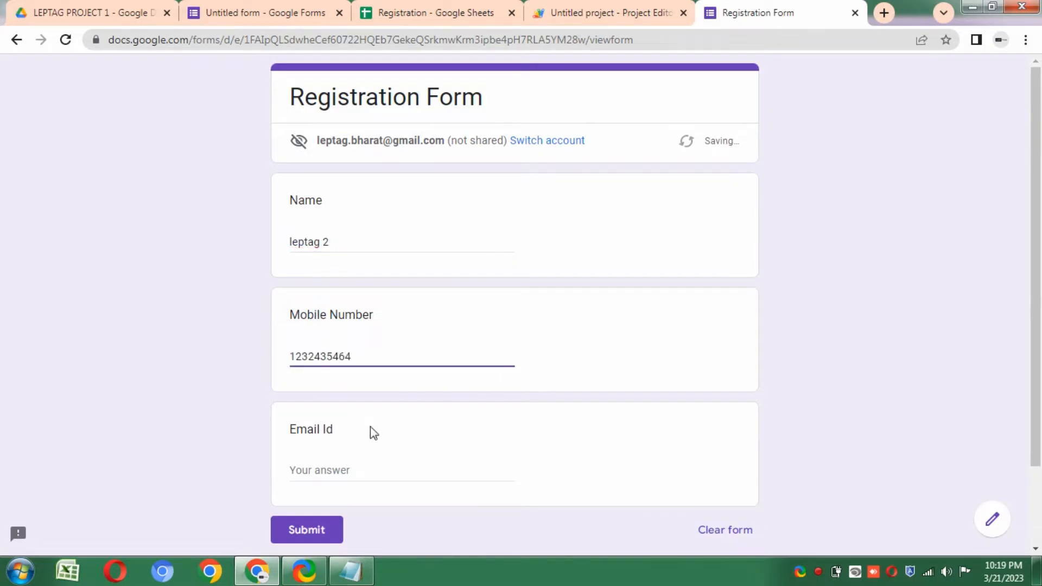
left_click(346, 469)
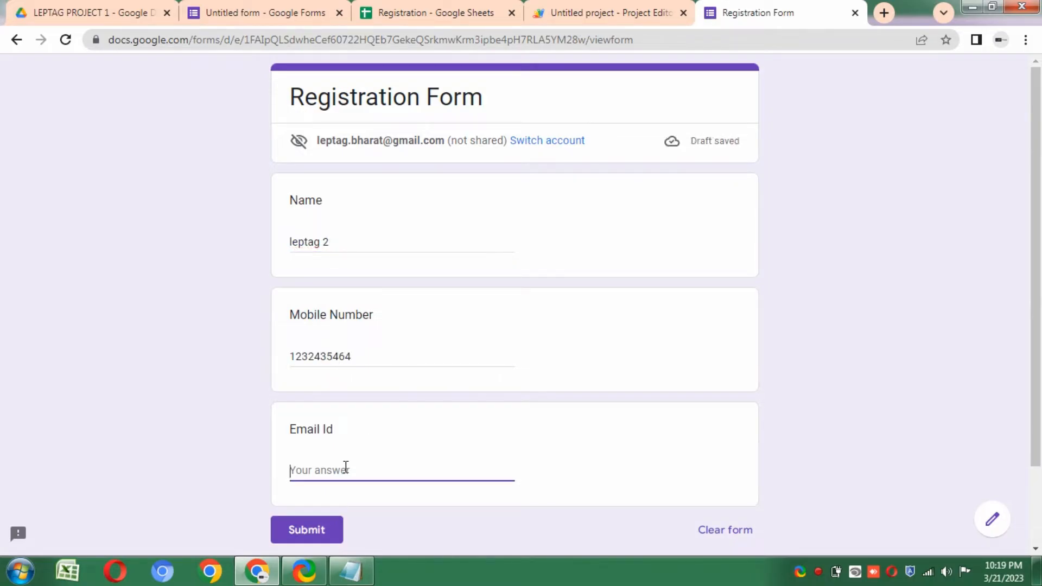
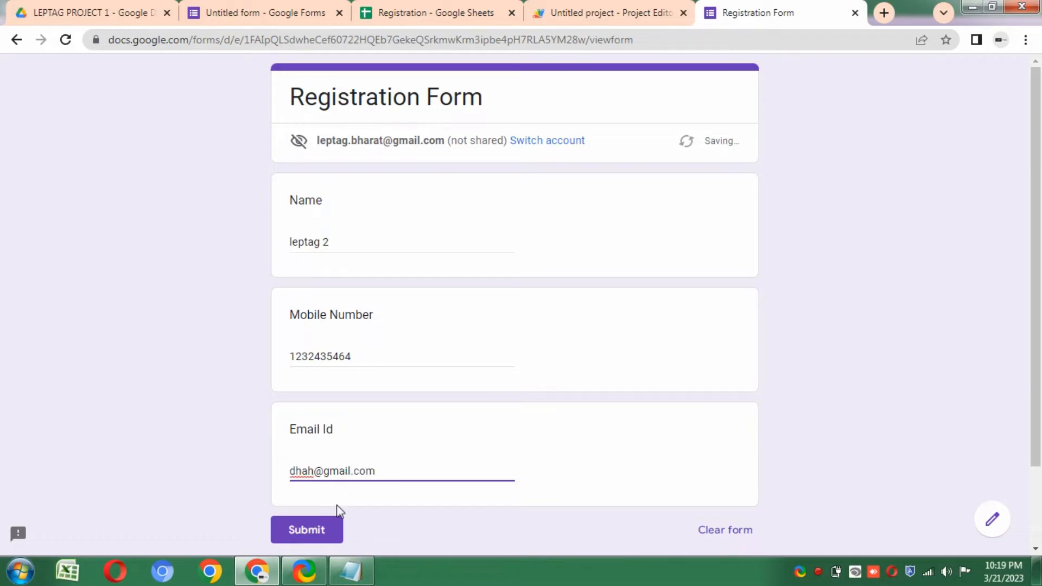
left_click(318, 526)
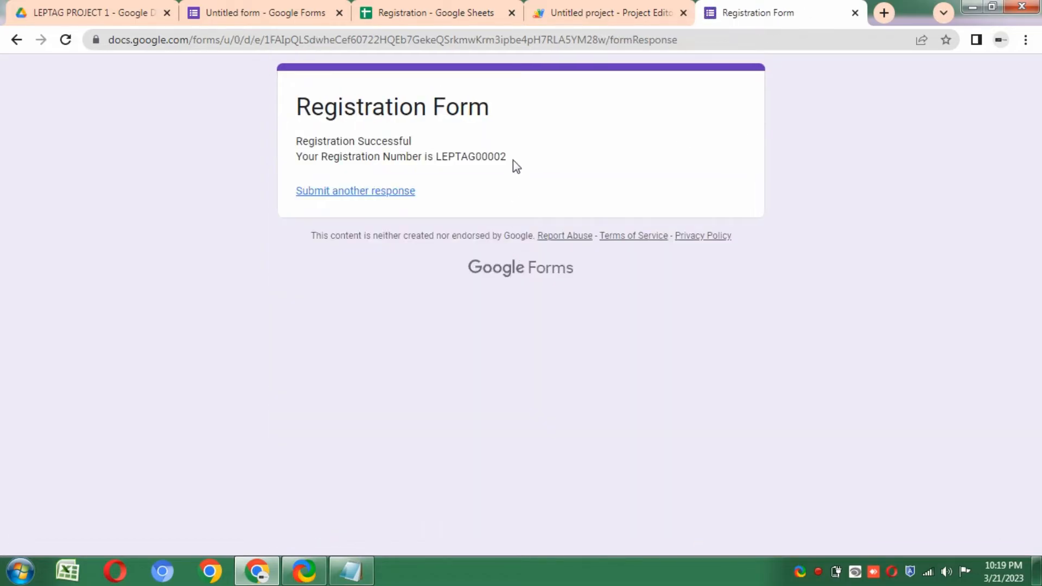
- Select the new ID LEPTAG00002 and find it in the Registration response sheet
left_click_drag(513, 161, 440, 163)
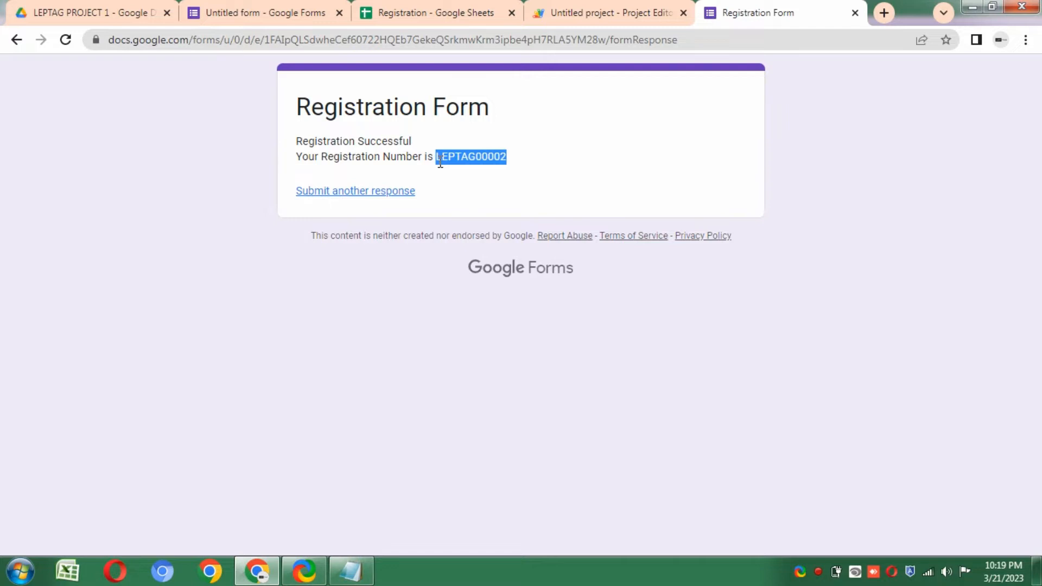
left_click(482, 10)
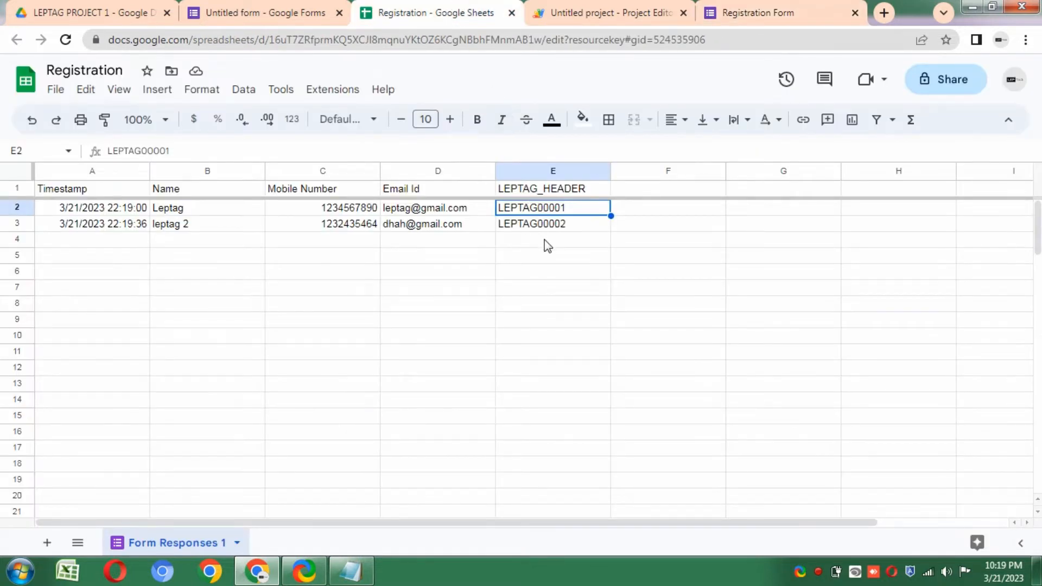
left_click(533, 261)
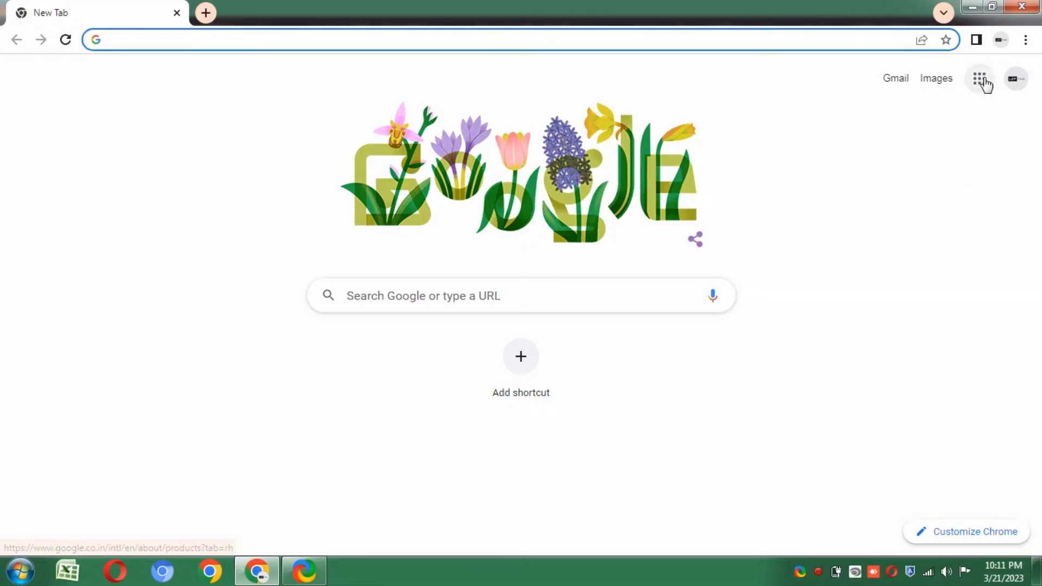
- Open Google Drive and create a new folder named LEPTAG PROJECT 1
left_click(981, 80)
left_click(916, 356)
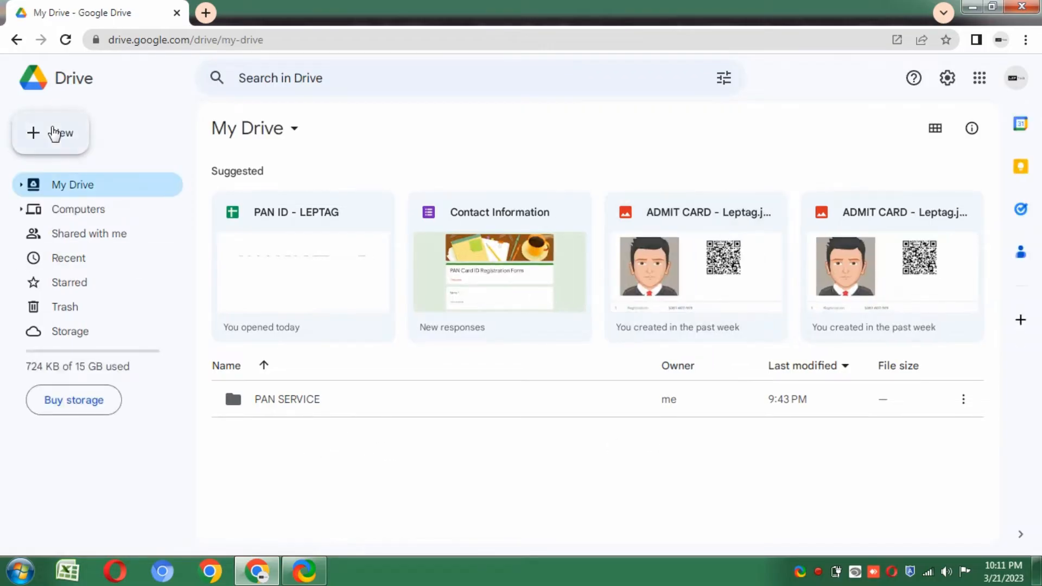
left_click(54, 133)
left_click(84, 139)
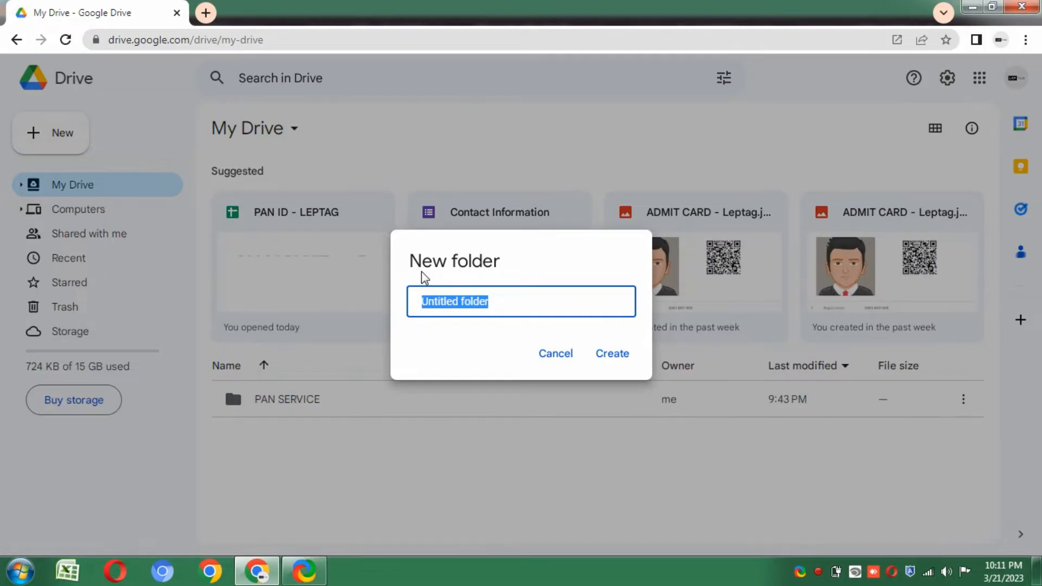
type("LEPTAG PROJECT 1")
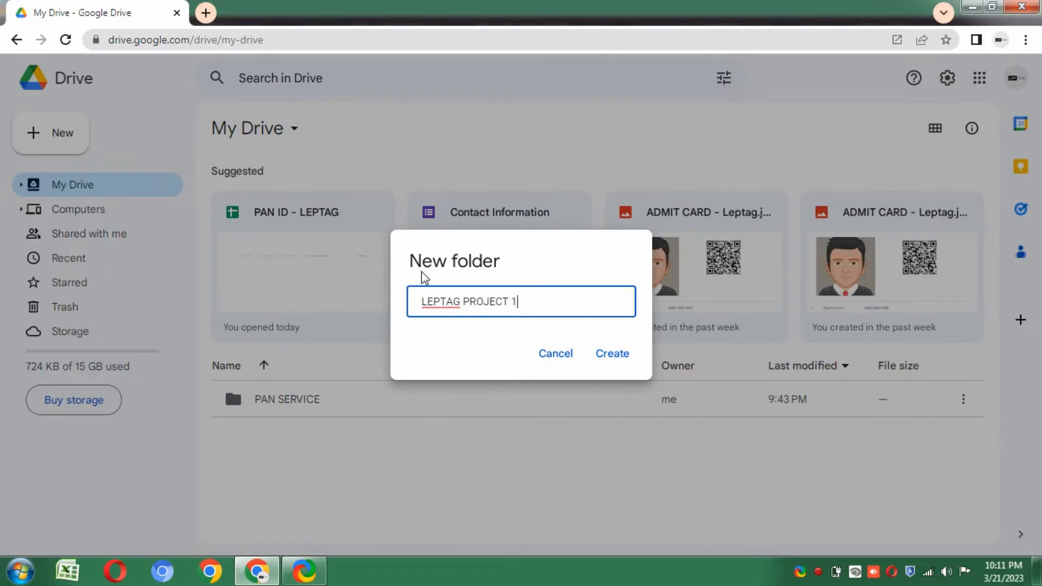
left_click(617, 358)
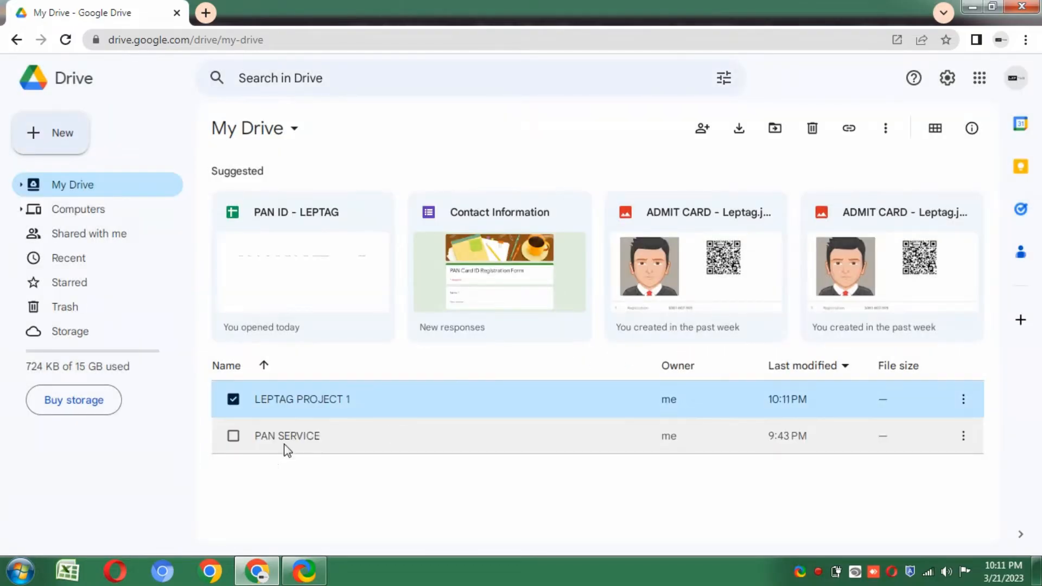
- Open the LEPTAG PROJECT 1 folder
right_click(344, 399)
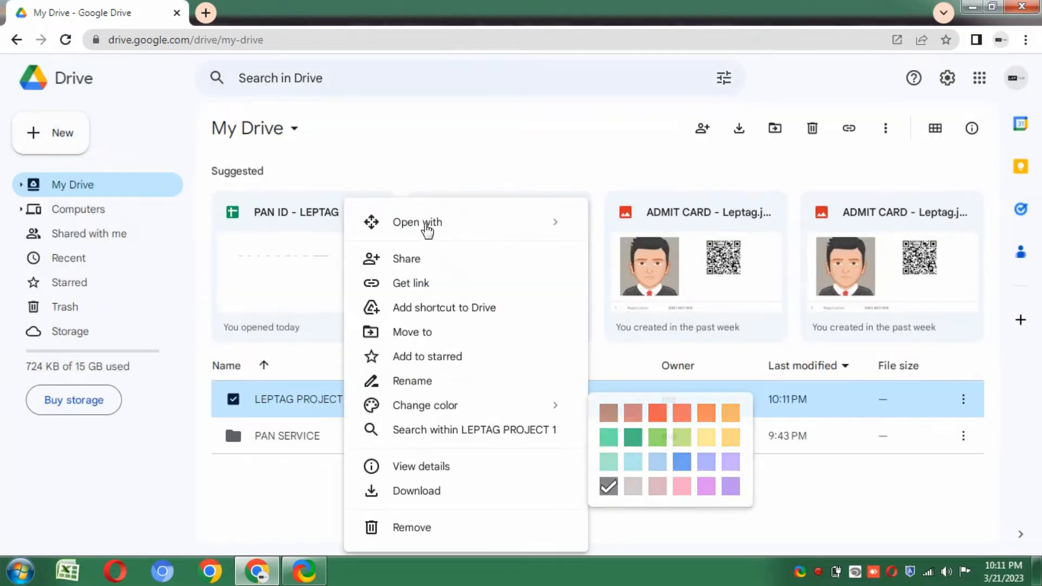
mouse_move(428, 230)
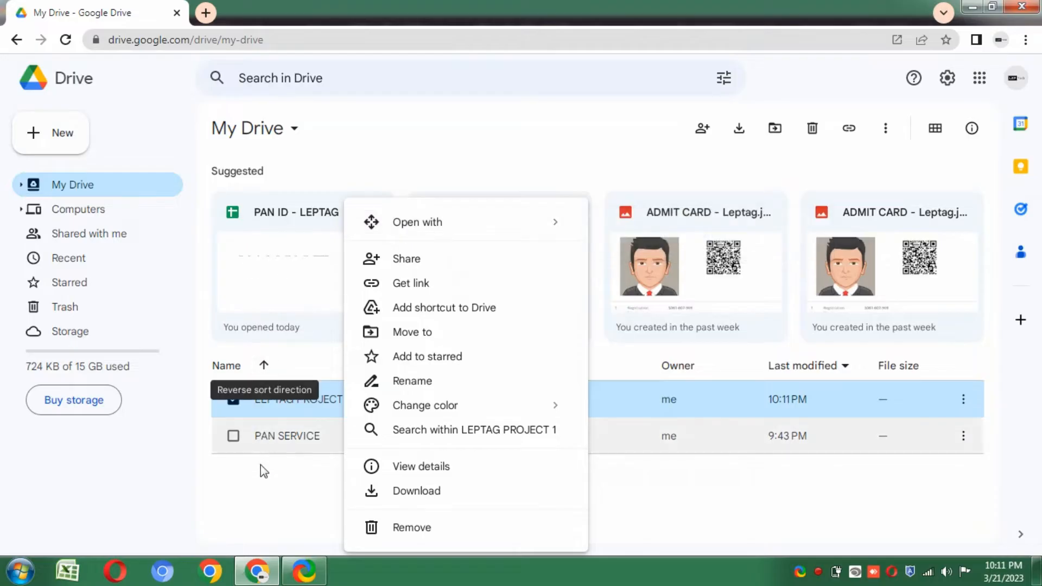
left_click(310, 425)
double_click(304, 401)
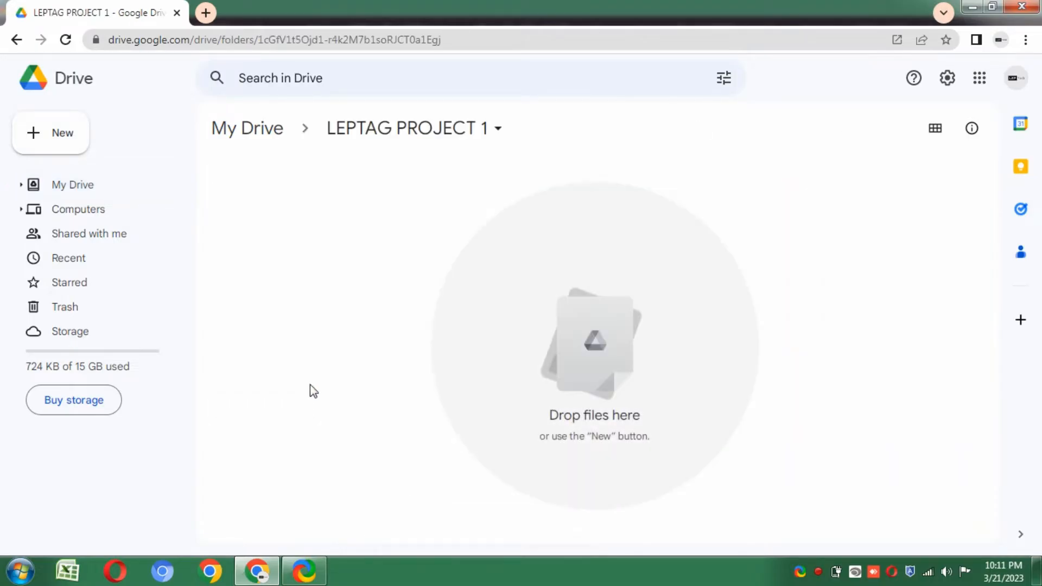
left_click(63, 139)
- Create a new Google Form in the folder and title it 'Registration Form'
left_click(84, 307)
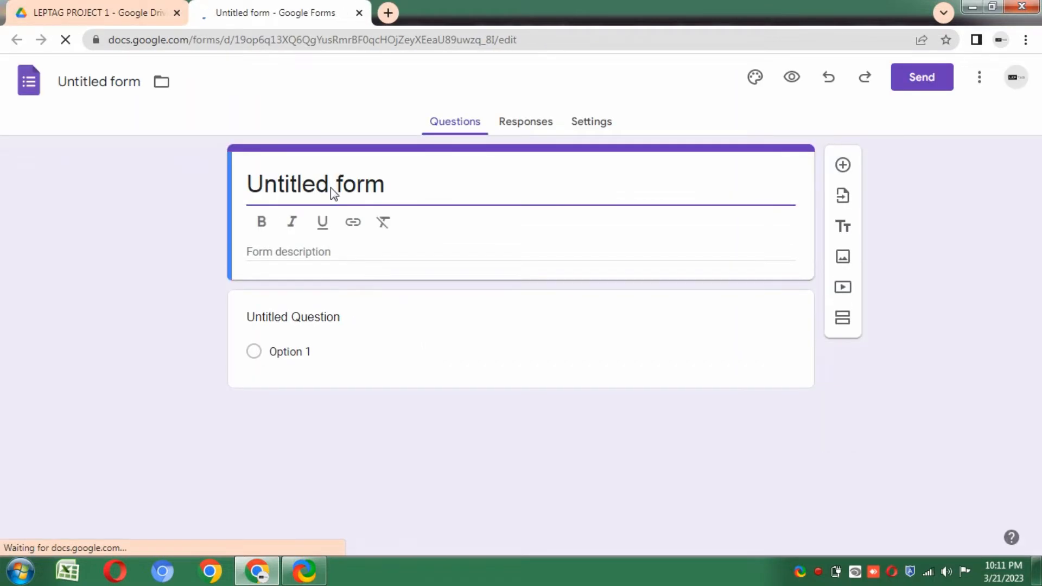
left_click(399, 188)
type("Regis")
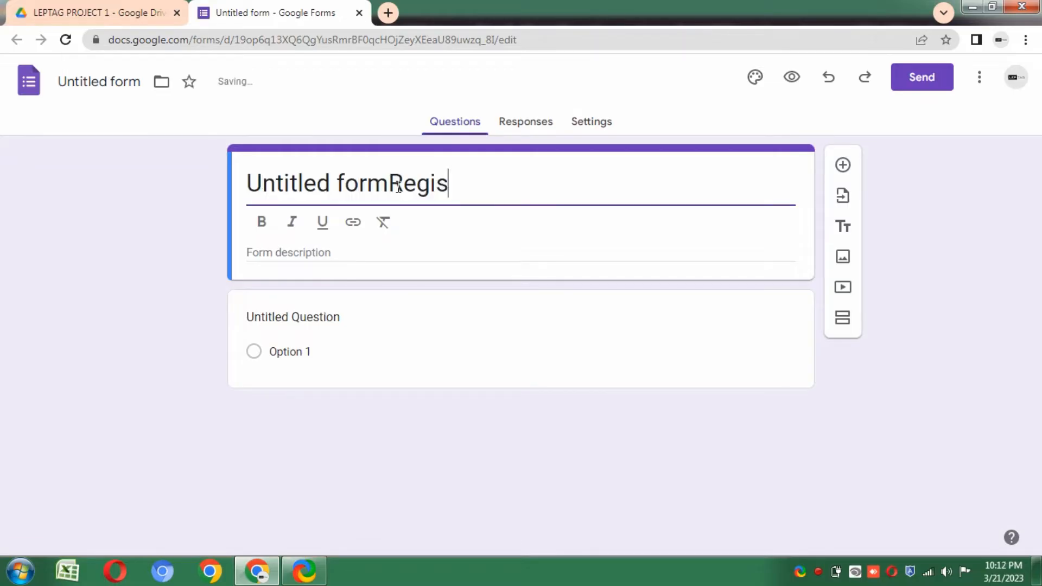
type("tration")
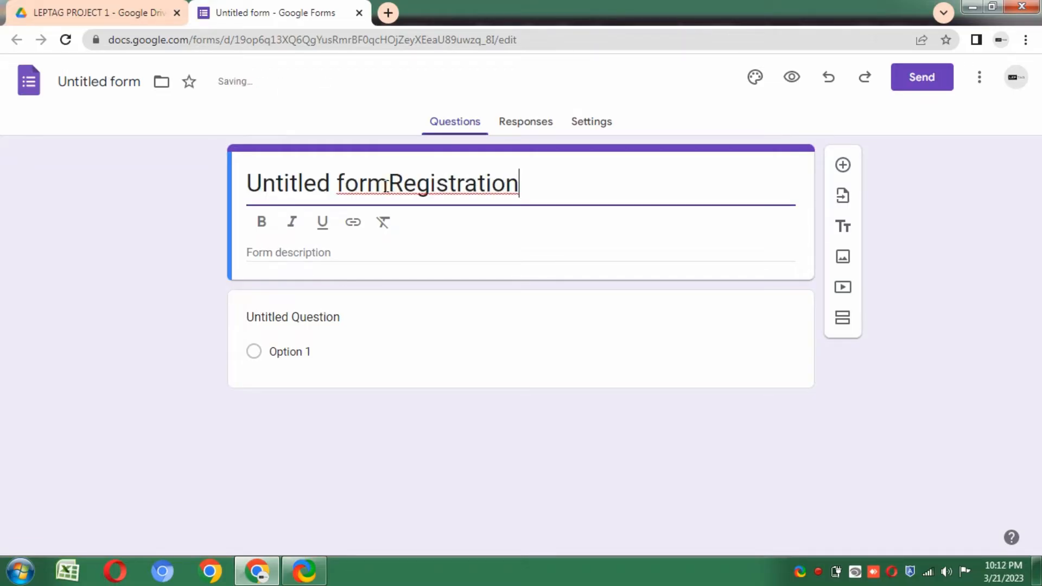
left_click_drag(390, 188, 137, 233)
key("BackSpace")
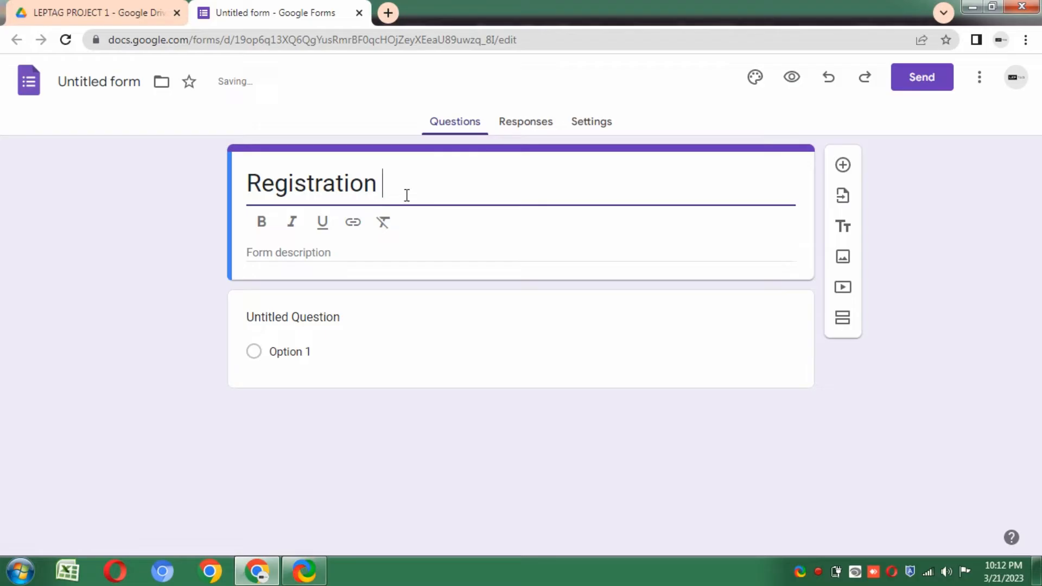
type("Form")
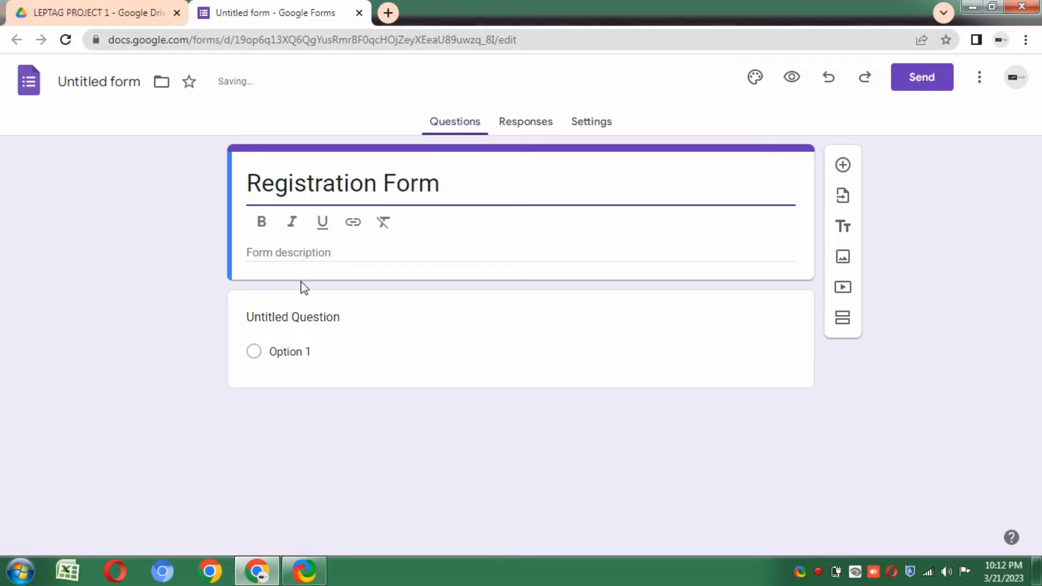
- Add short-answer questions titled Name, Mobile Number and Email Id
left_click(305, 339)
type("Name")
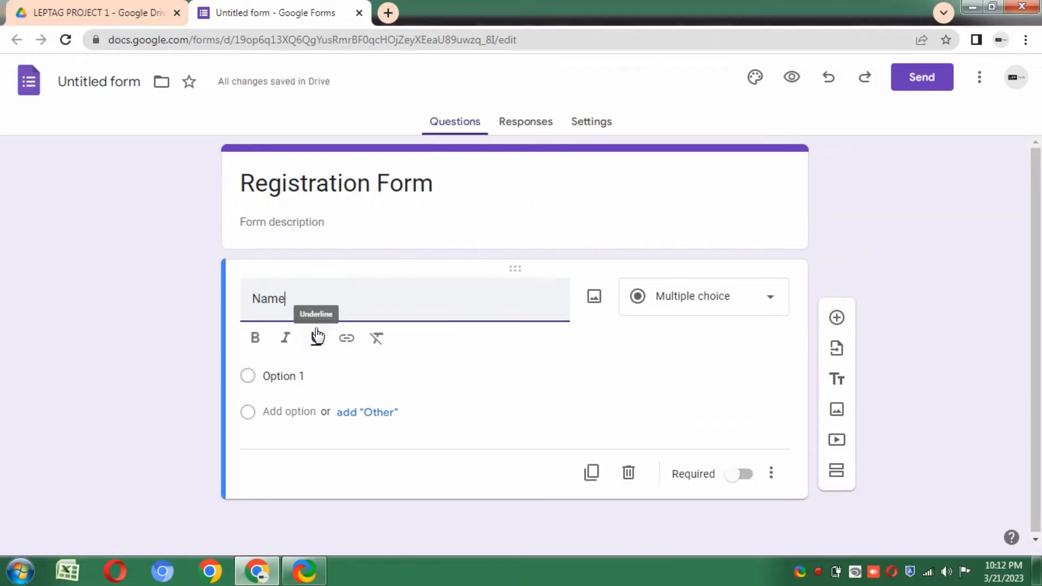
left_click(841, 324)
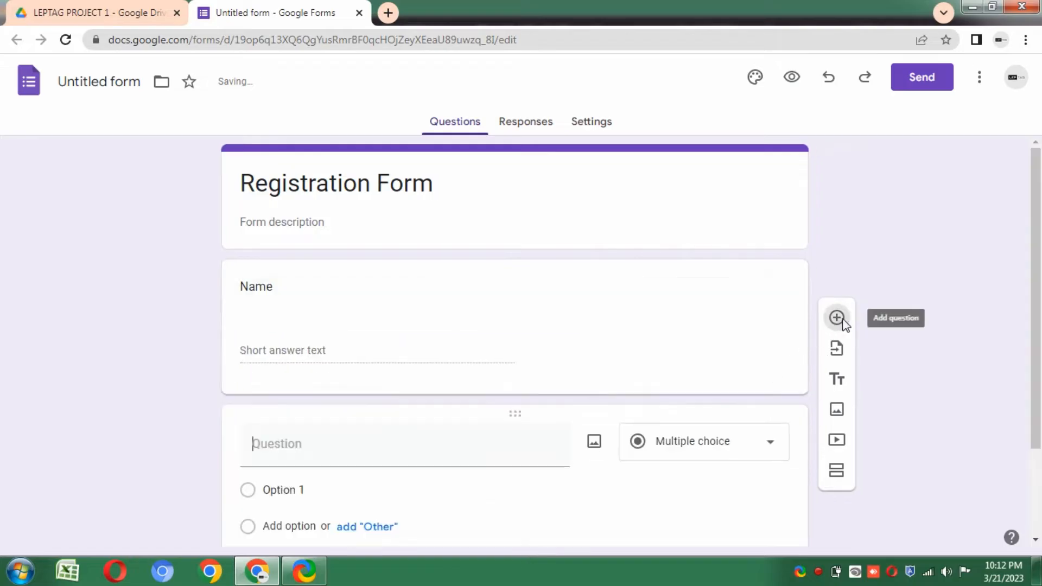
type("Mobile")
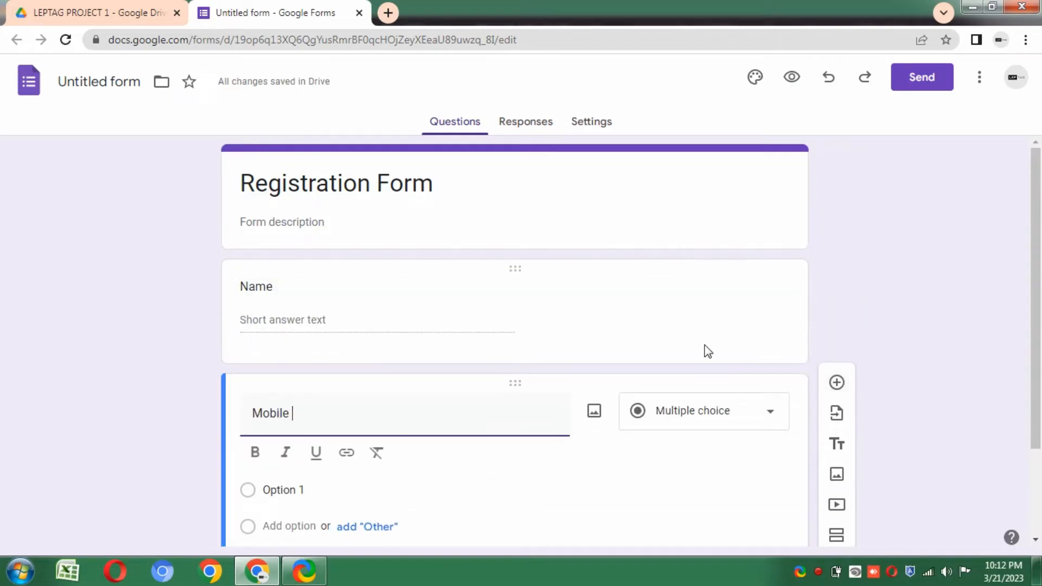
type(" Number")
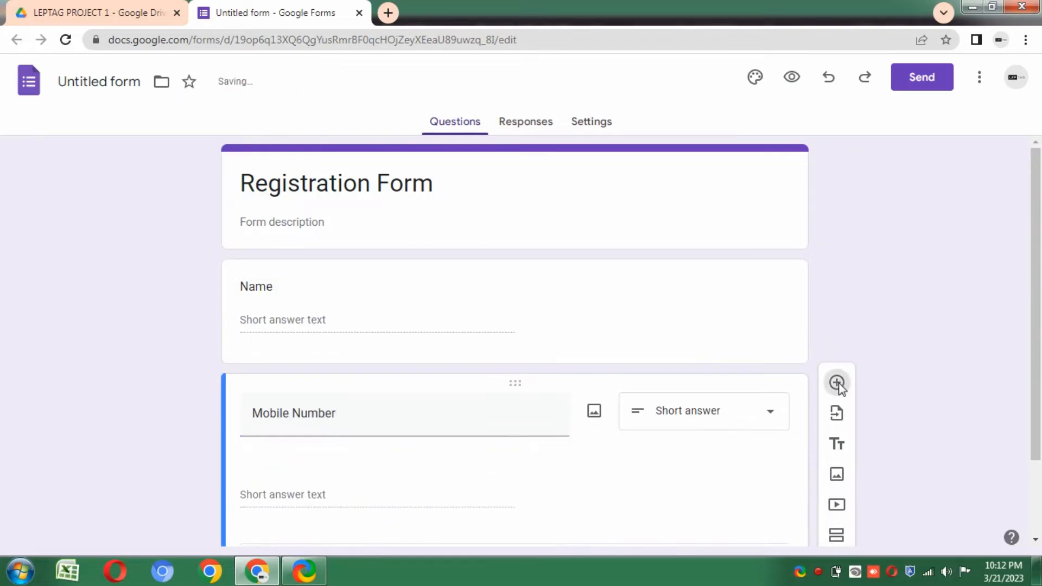
left_click(837, 383)
type("EmailId")
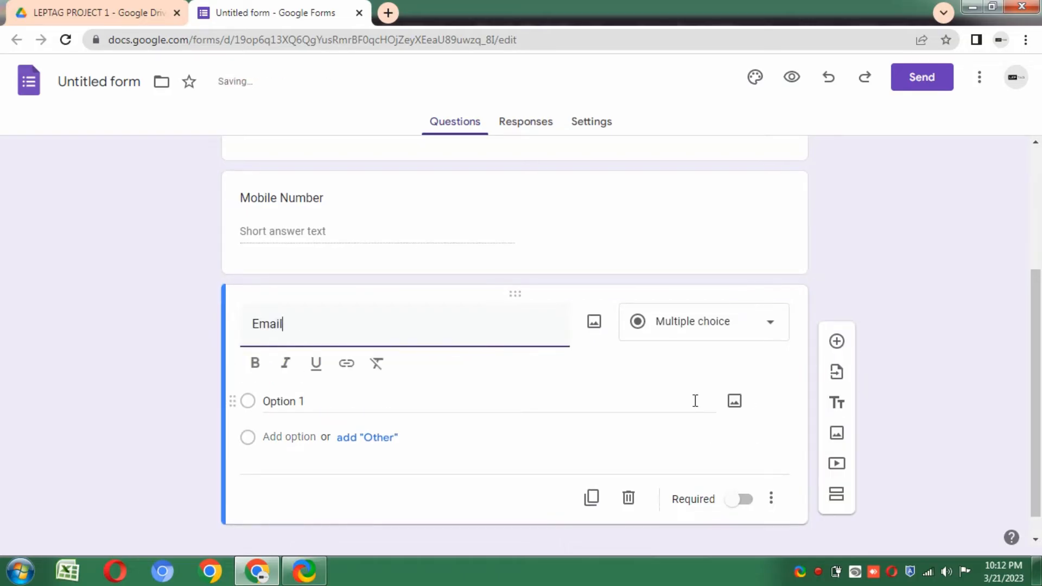
left_click(284, 324)
left_click_drag(1034, 387, 1017, 186)
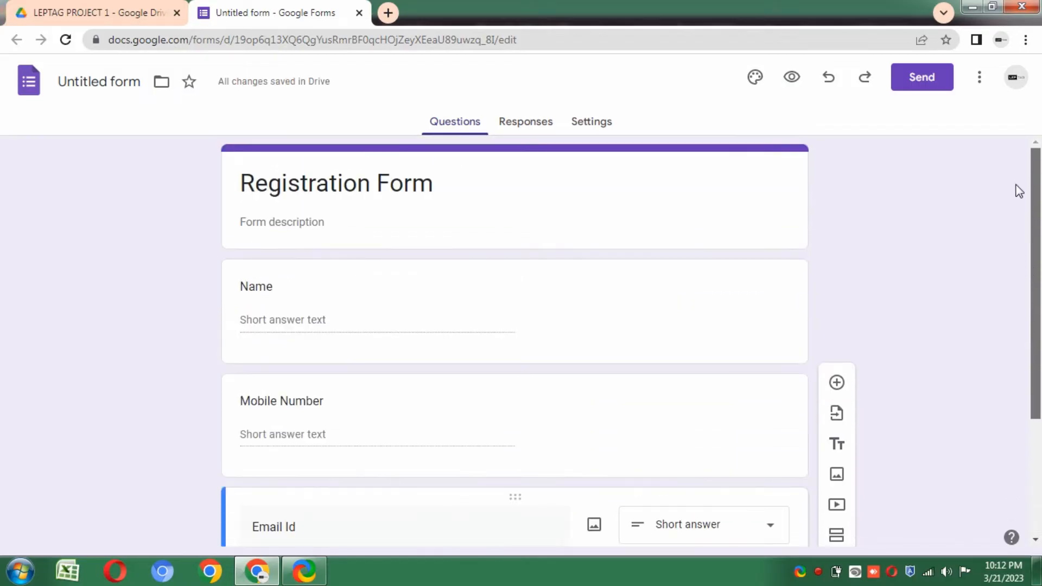
- Link the form's responses to a new spreadsheet named 'Registration'
left_click(528, 125)
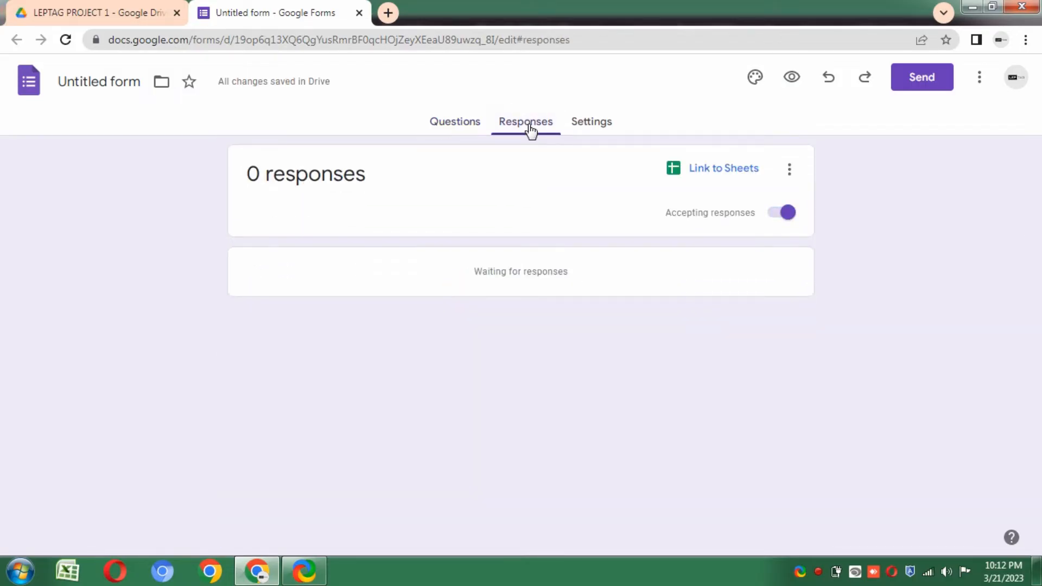
left_click(687, 173)
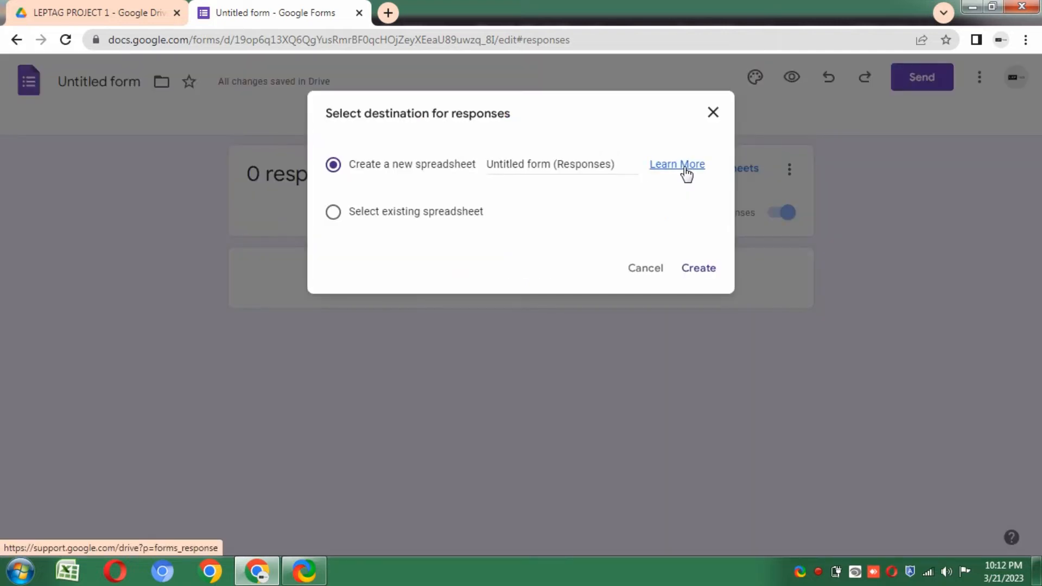
left_click(577, 165)
key("ctrl+a")
type("Re")
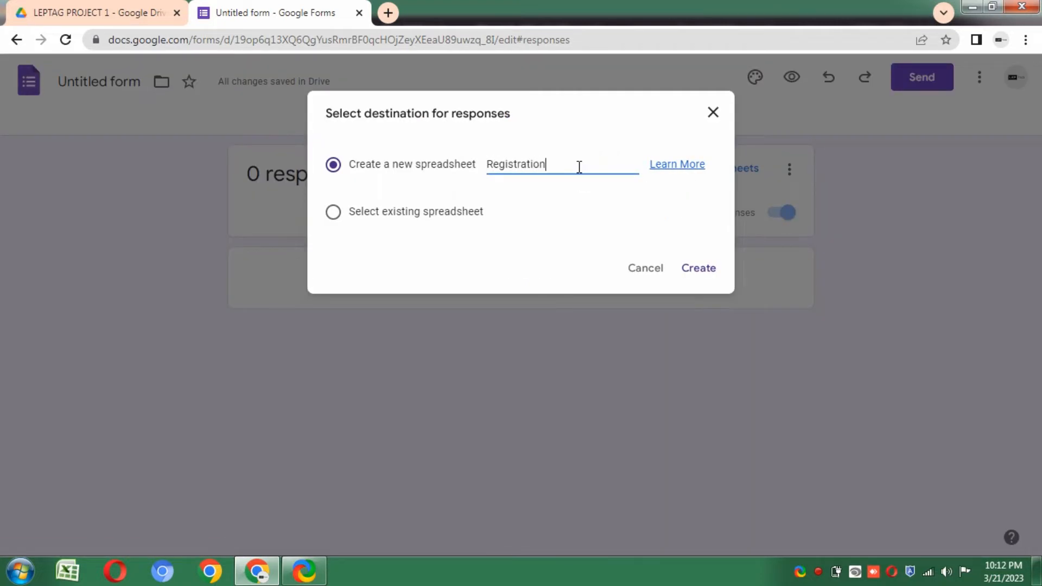
left_click(699, 272)
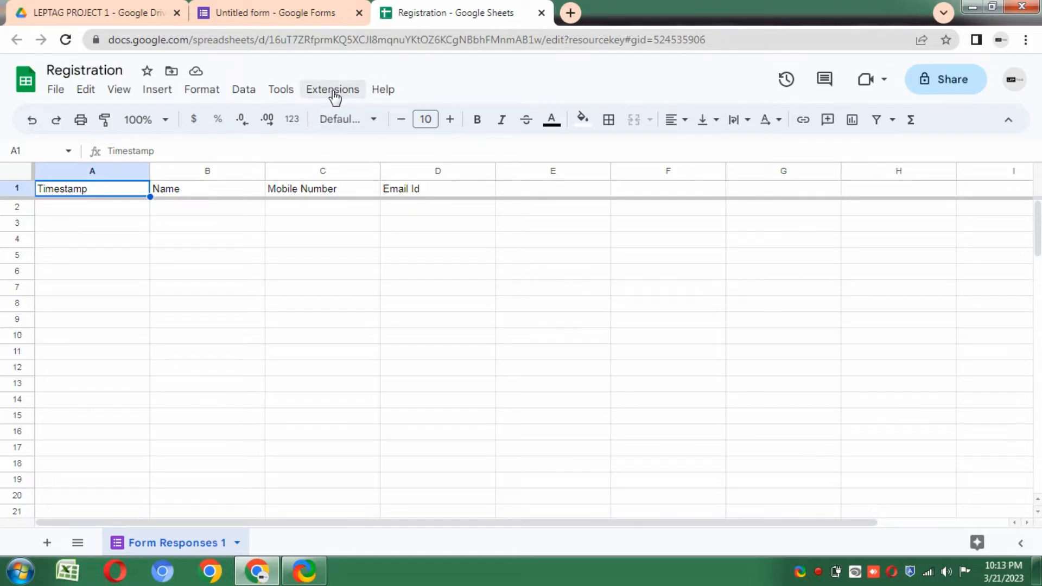
- Choose Extensions > Apps Script in the Registration spreadsheet
left_click(334, 97)
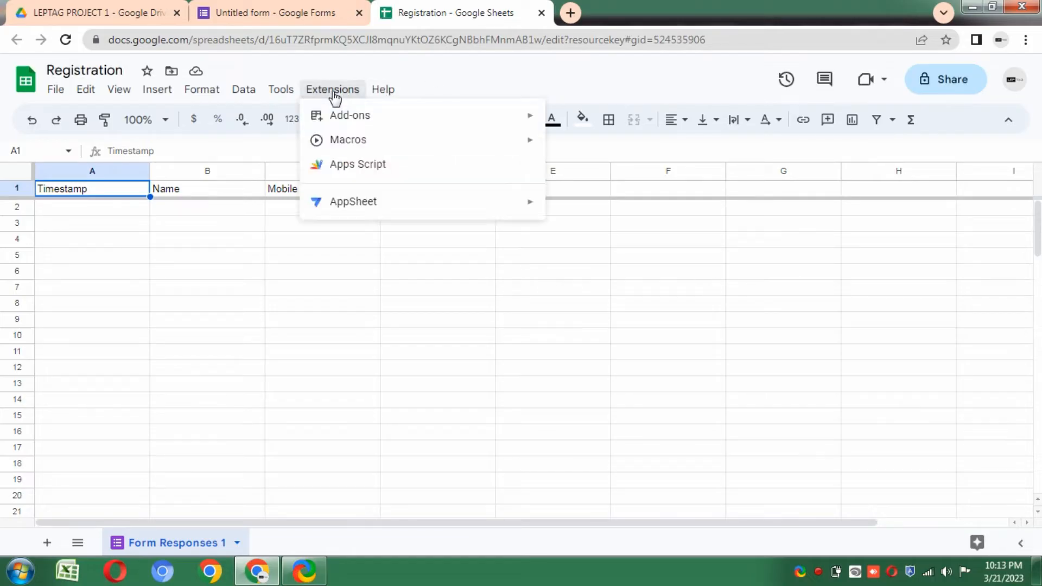
left_click(386, 166)
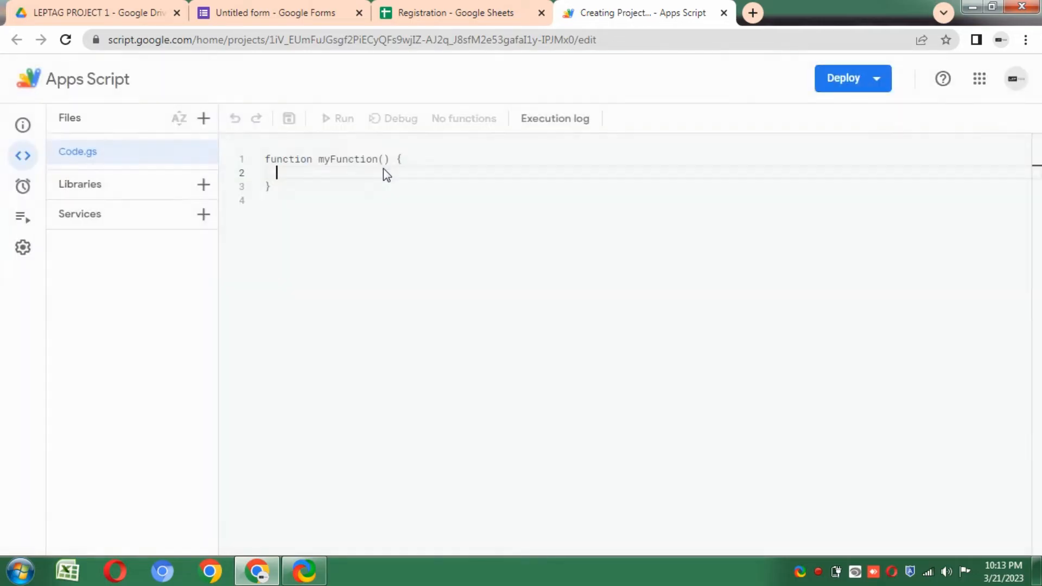
- Delete the default myFunction code from Code.gs
mouse_move(23, 219)
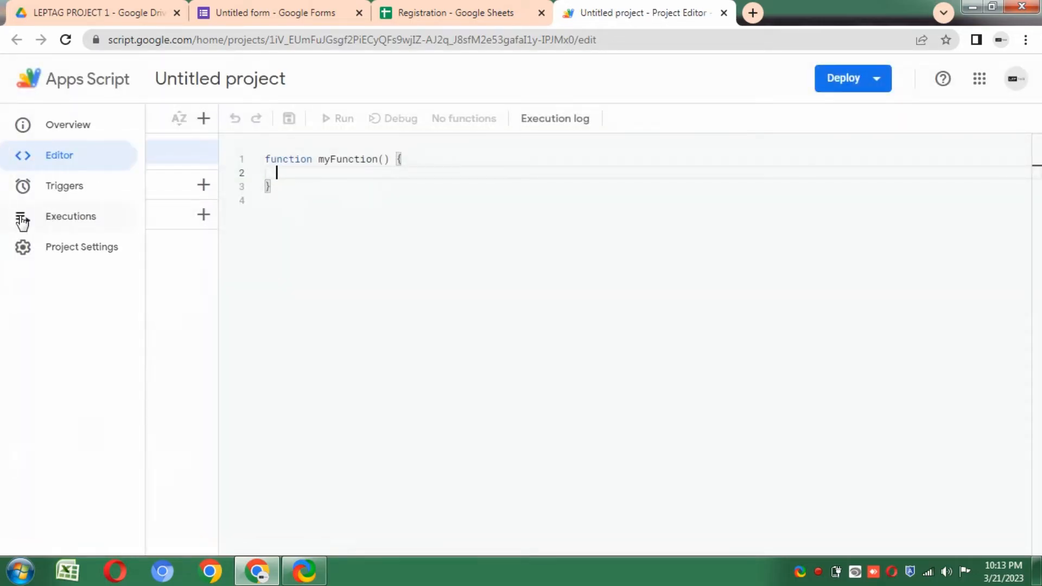
left_click(404, 231)
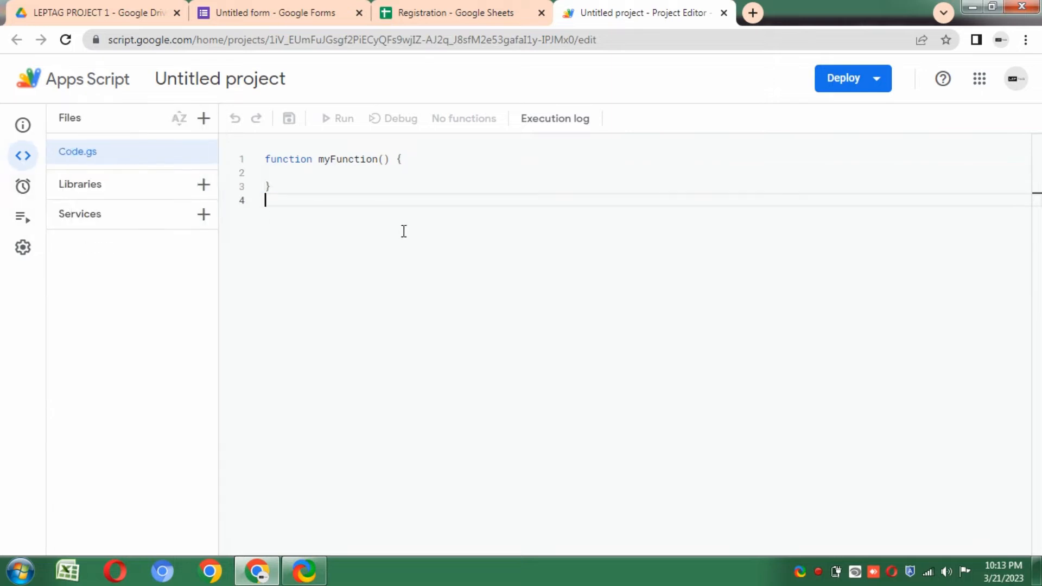
right_click(365, 223)
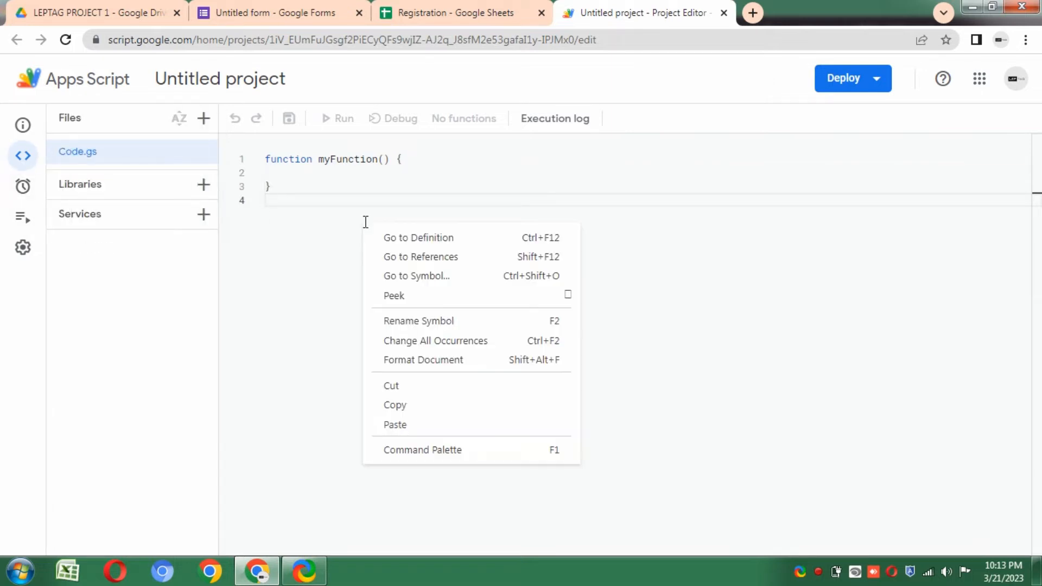
left_click(328, 224)
left_click_drag(302, 200, 279, 138)
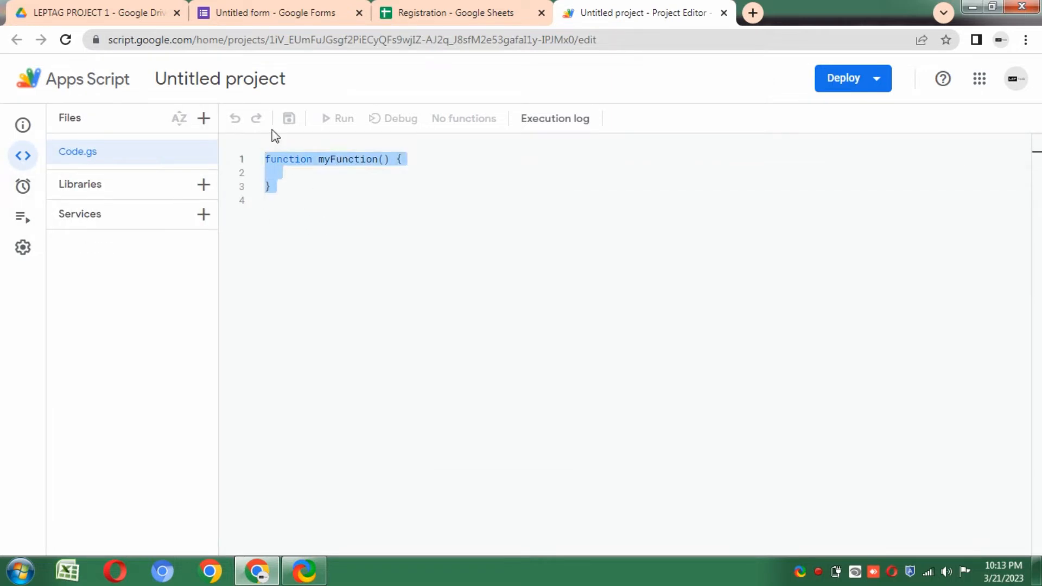
key("BackSpace")
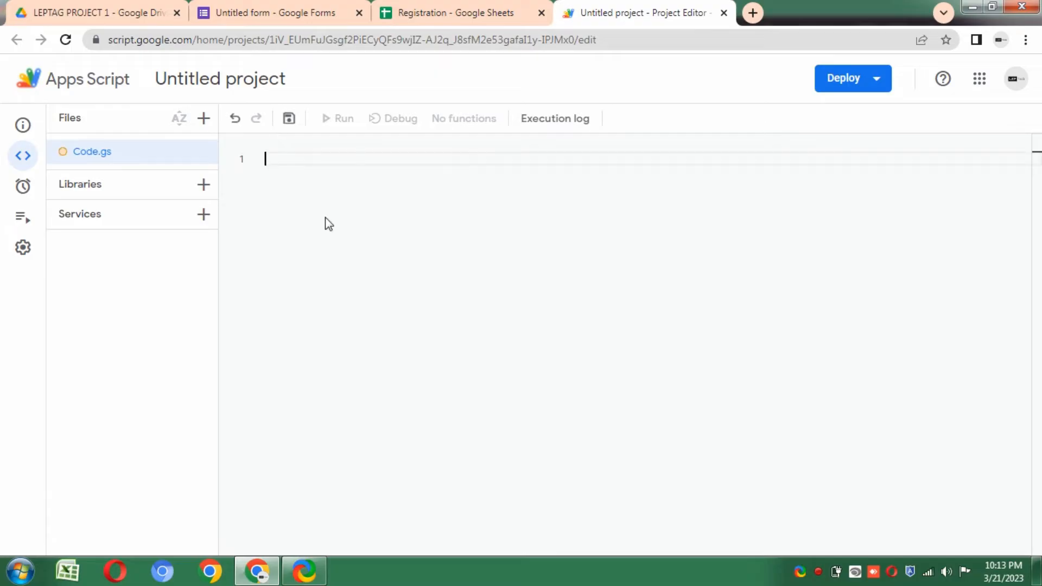
- Minimize Chrome and reposition Source Code.txt on the desktop
left_click(970, 7)
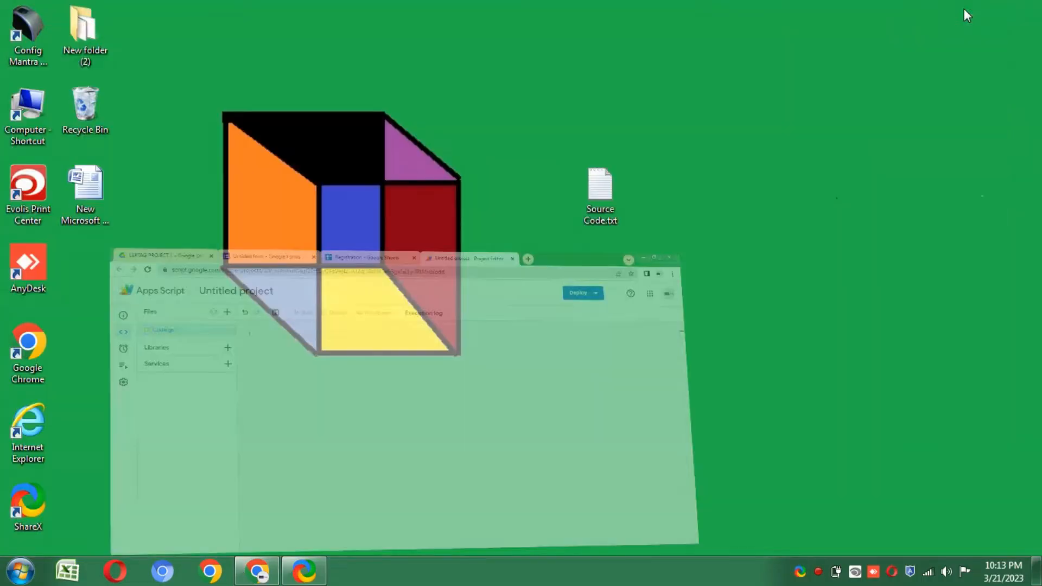
left_click_drag(802, 109, 777, 112)
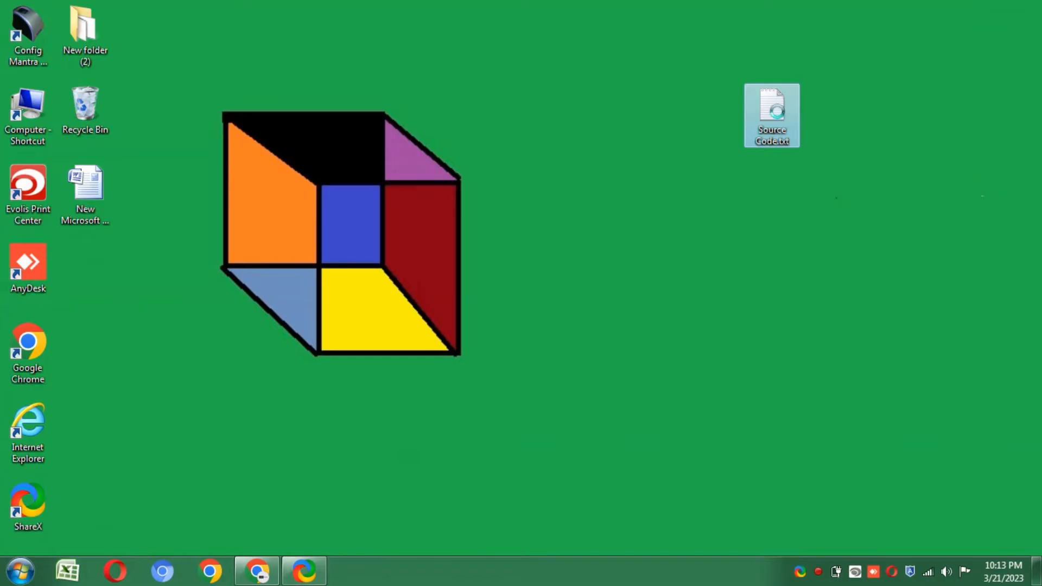
right_click(777, 112)
- Open Source Code.txt in a maximized Notepad and copy the entire script
left_click(815, 122)
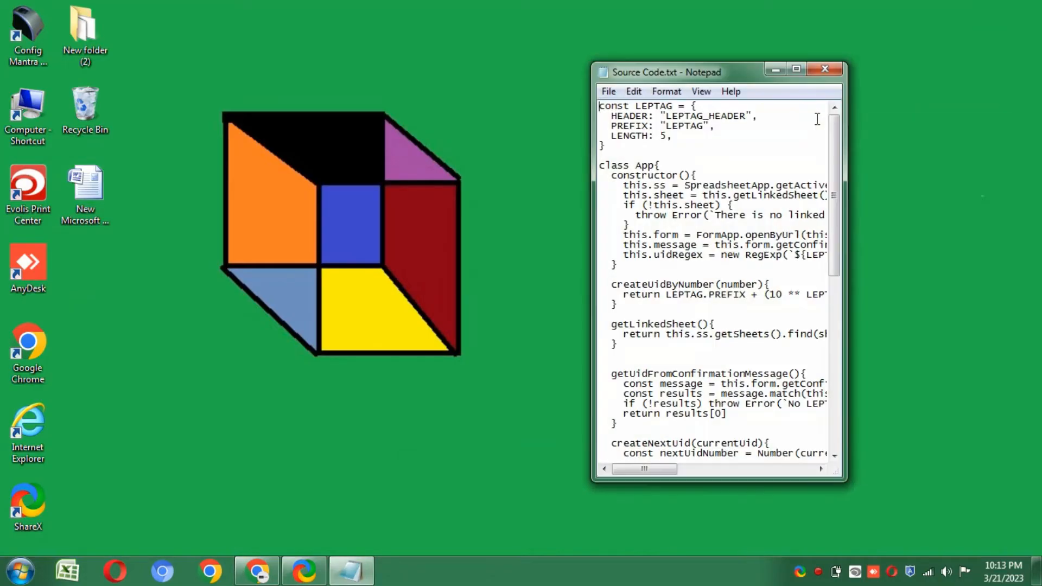
left_click(802, 69)
left_click_drag(3, 39, 362, 582)
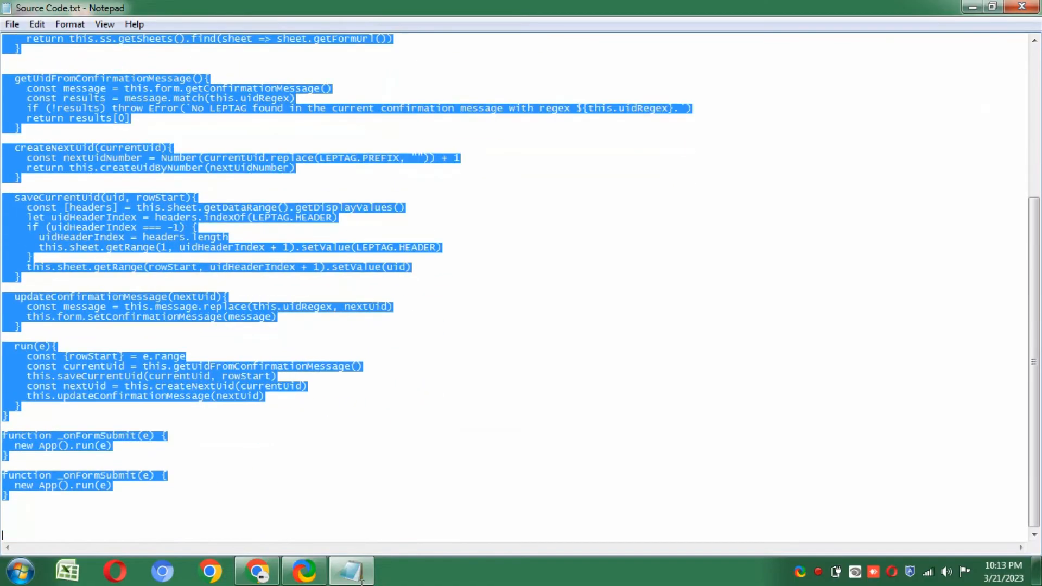
left_click(332, 399)
key("ctrl+a")
right_click(32, 228)
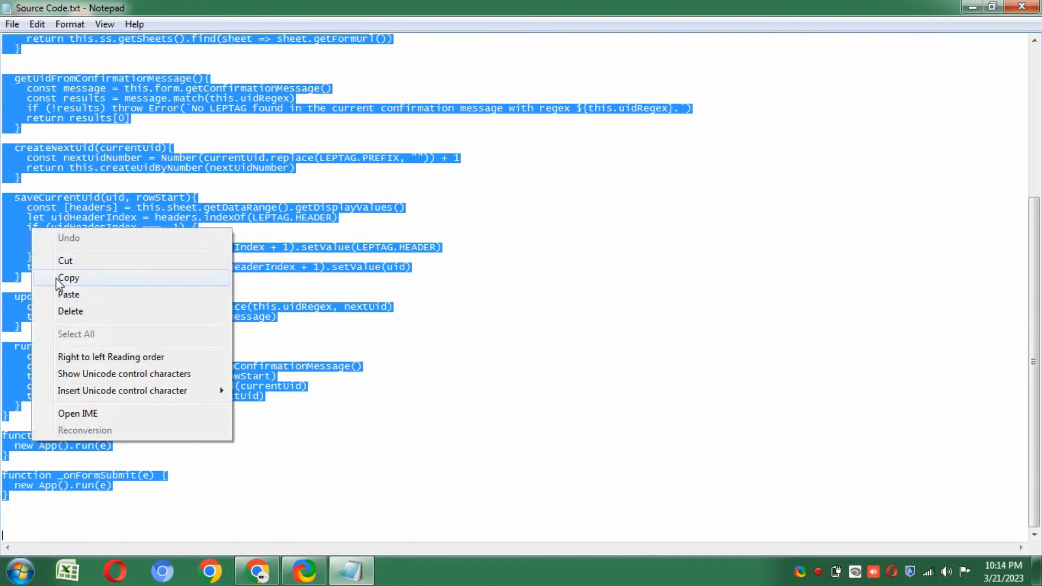
left_click(56, 278)
- Paste the copied LEPTAG script into Code.gs and save the project
left_click(259, 573)
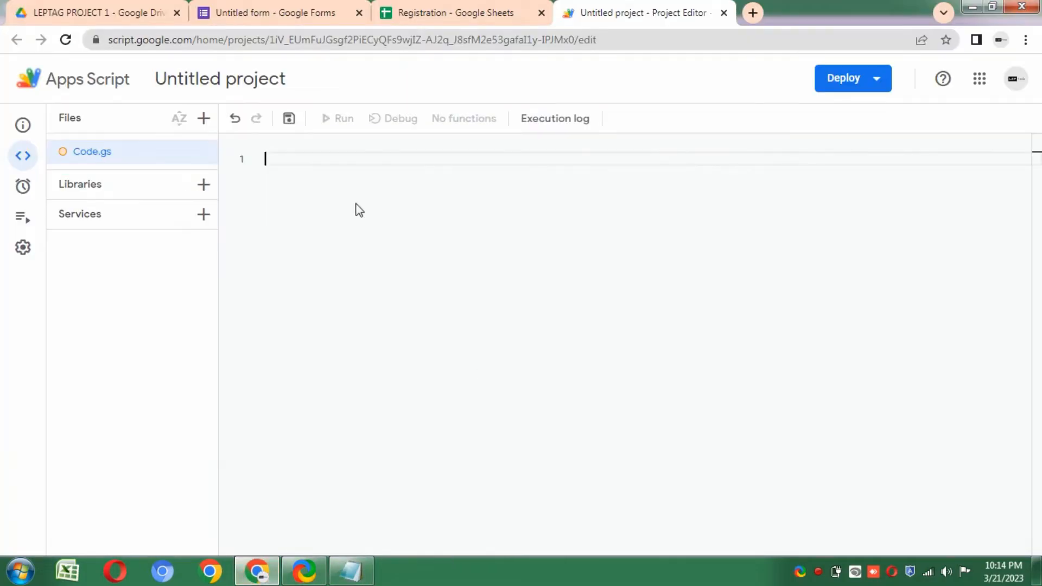
right_click(298, 158)
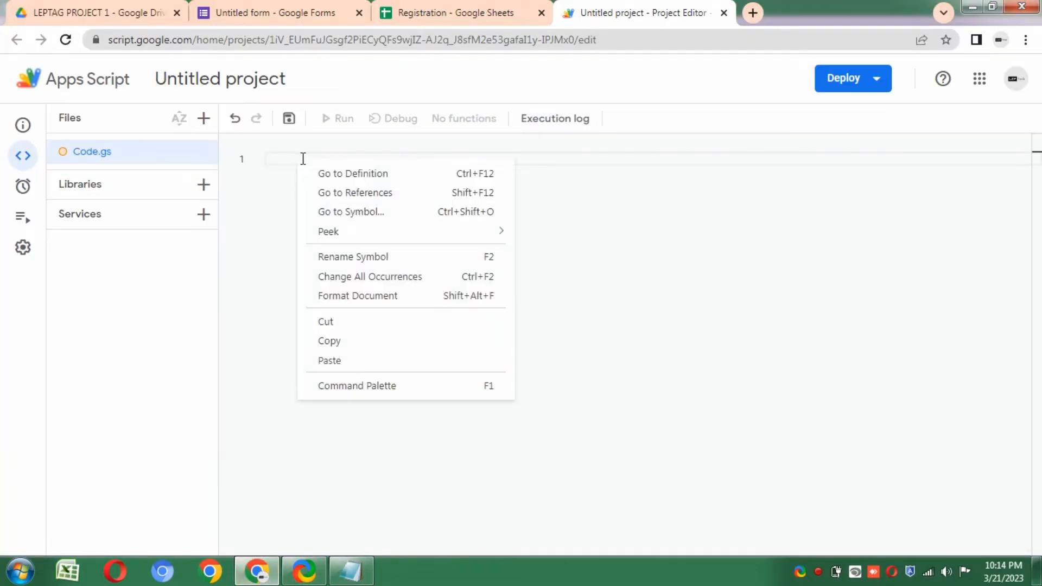
left_click(349, 360)
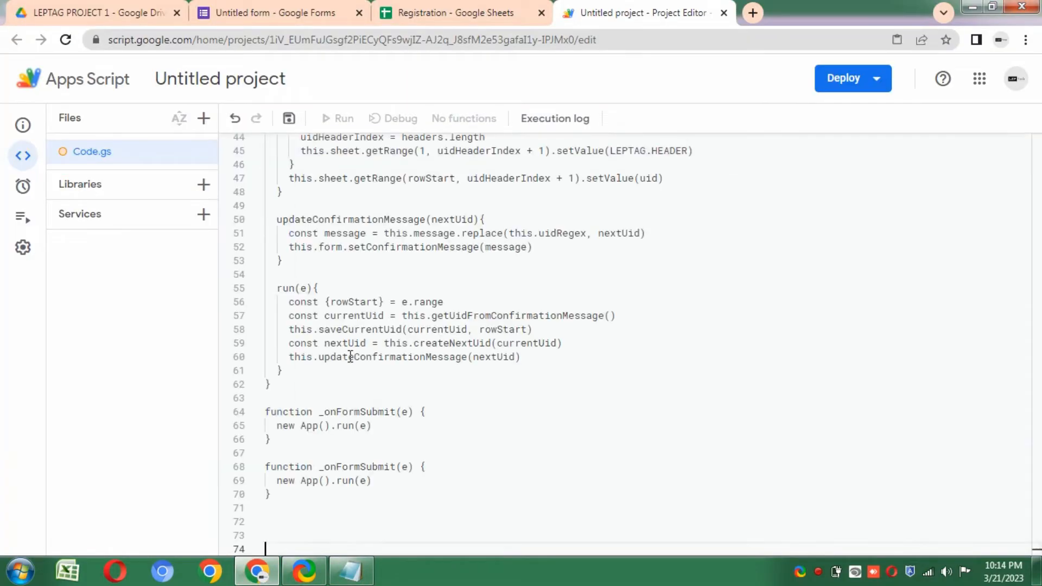
left_click(290, 120)
scroll(1037, 358, "up", 10)
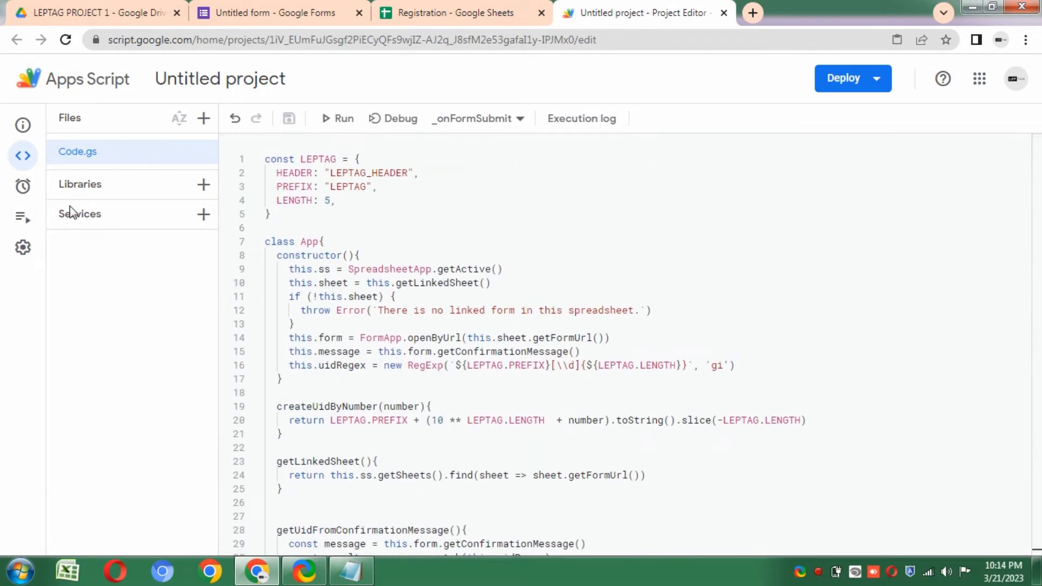
- Add a trigger running _onFormSubmit from spreadsheet on form submit, and save it
mouse_move(24, 216)
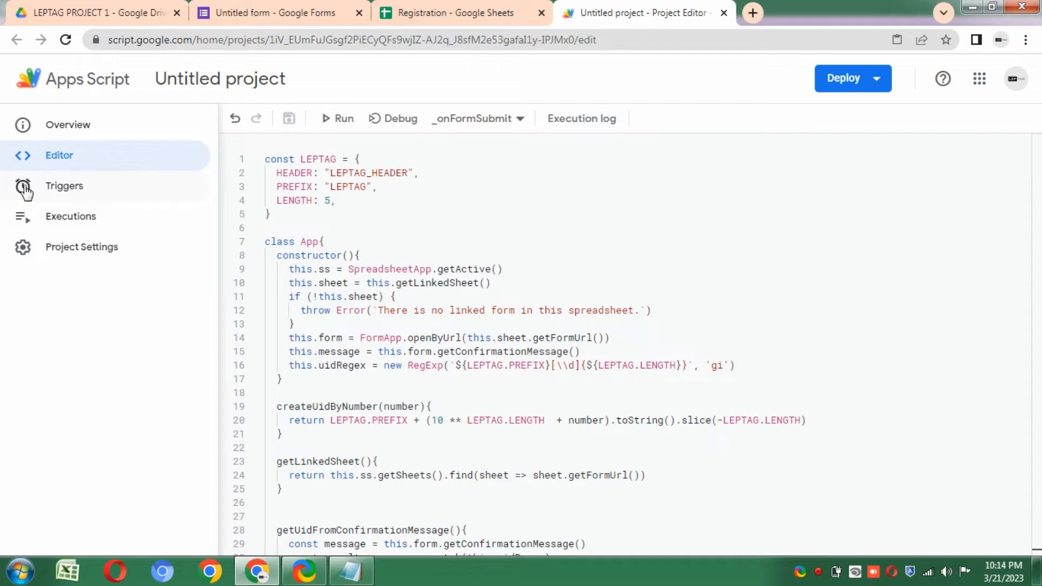
left_click(57, 186)
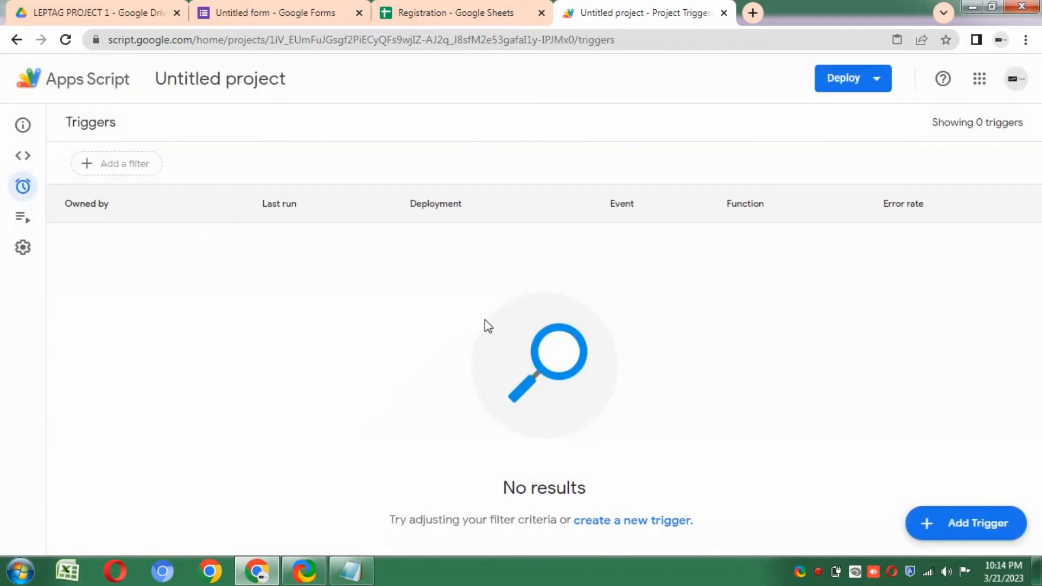
left_click(963, 523)
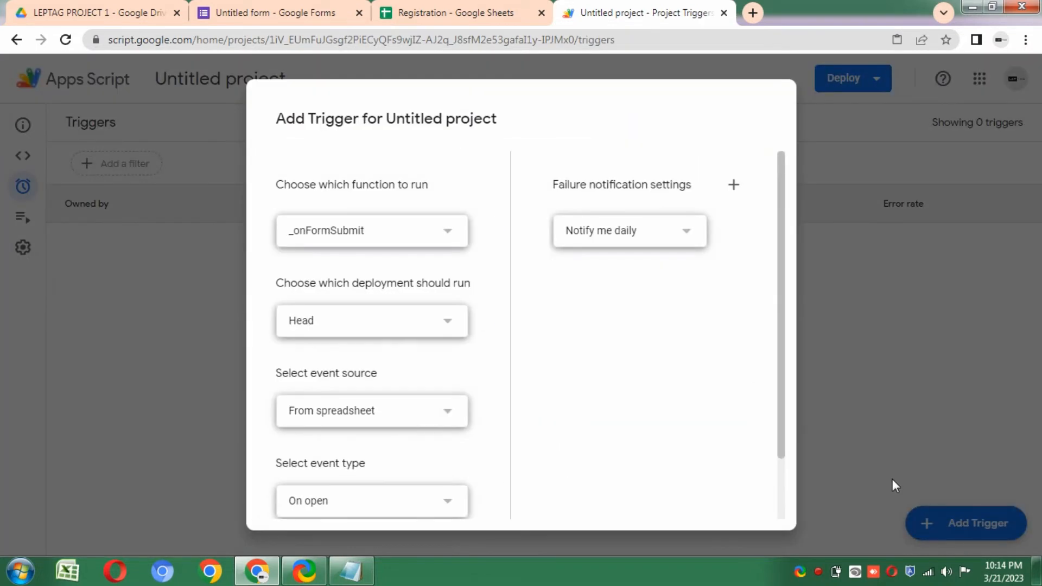
left_click_drag(779, 351, 784, 425)
left_click(363, 430)
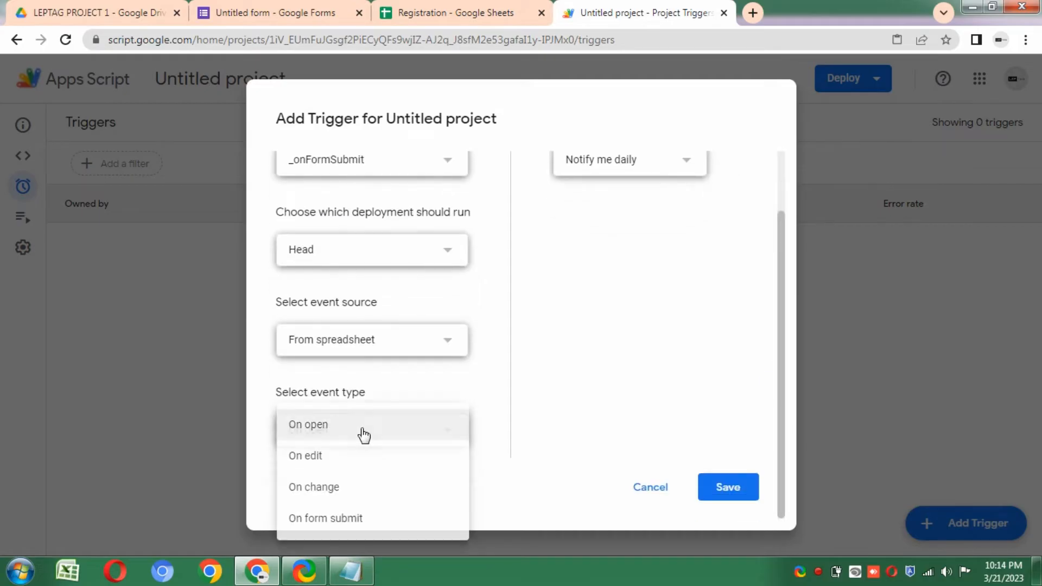
left_click(360, 517)
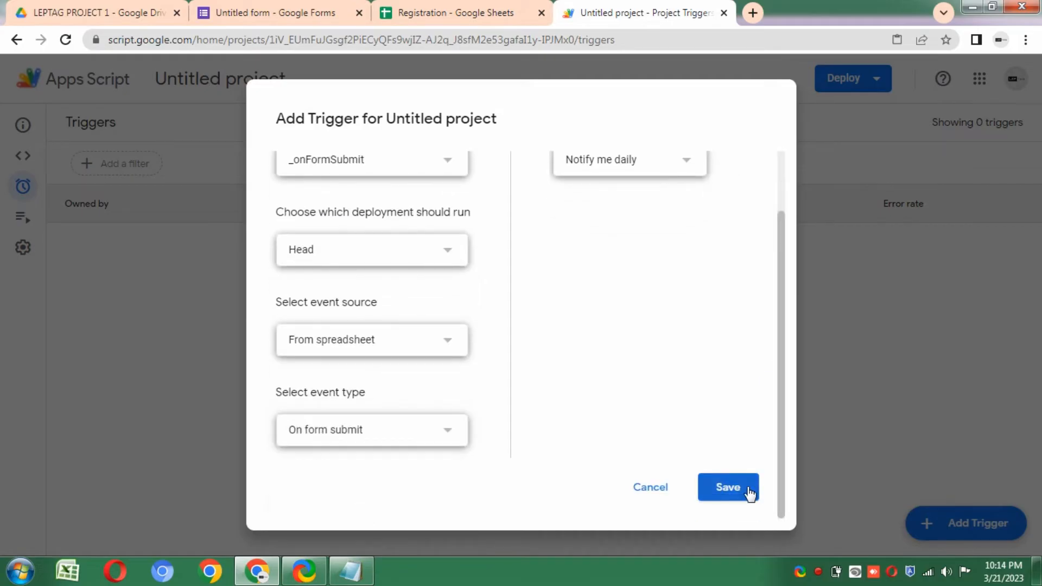
left_click(750, 491)
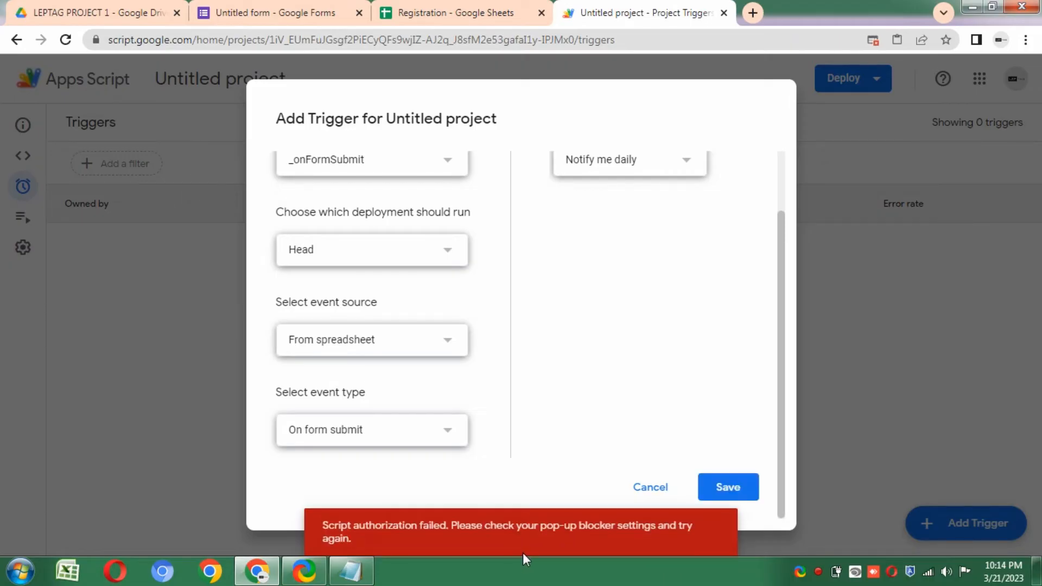
- Retry the trigger save, authorize the unverified Untitled project, and return to the code editor
left_click(734, 489)
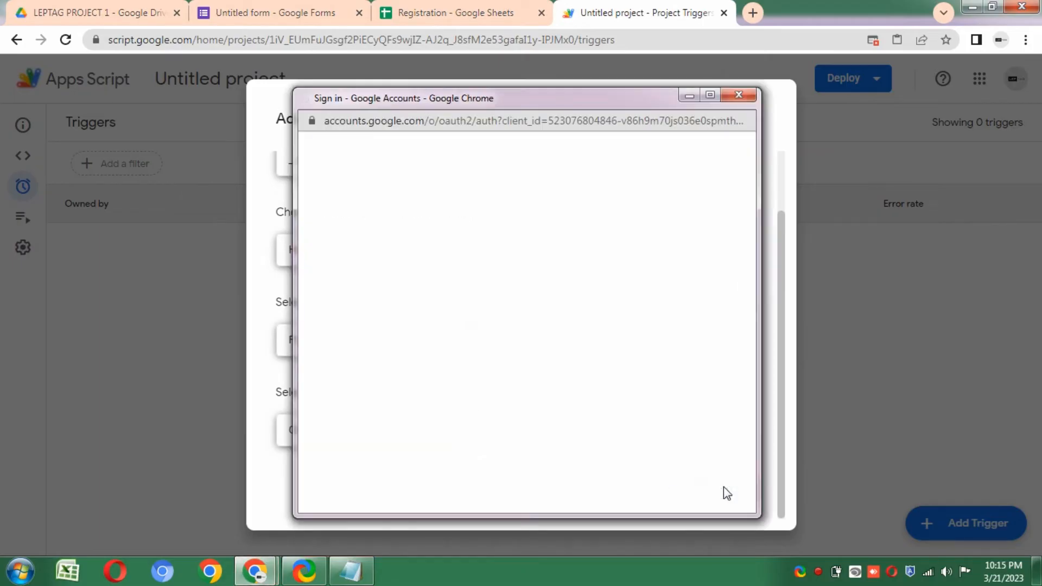
left_click(710, 95)
left_click(476, 270)
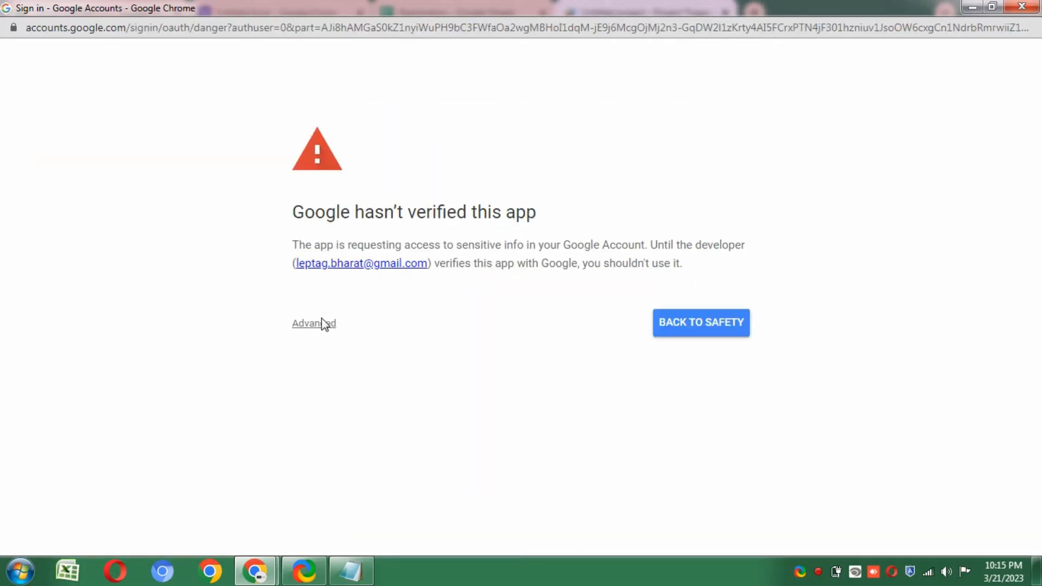
left_click(321, 324)
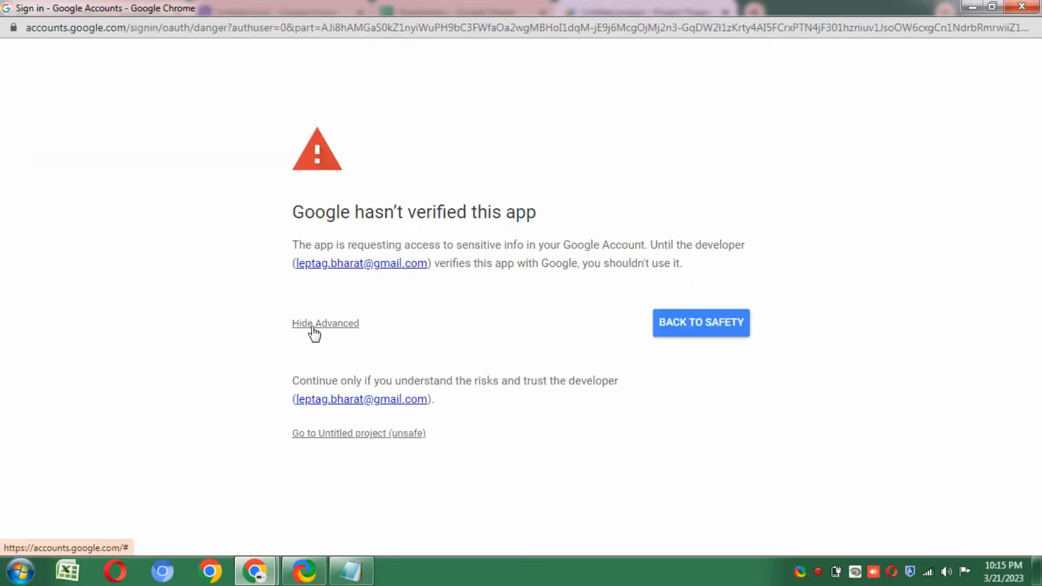
left_click(379, 437)
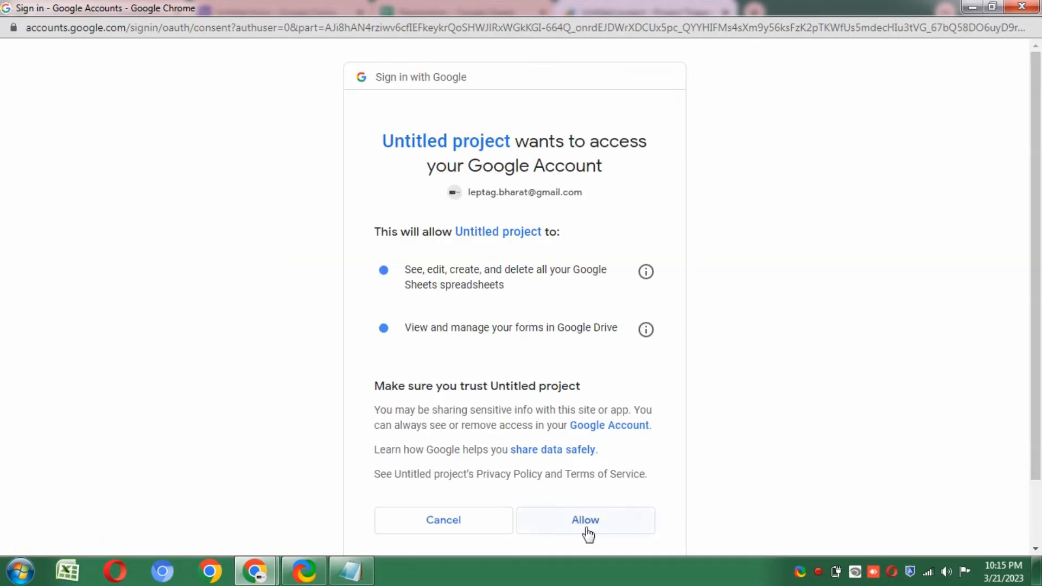
left_click(587, 532)
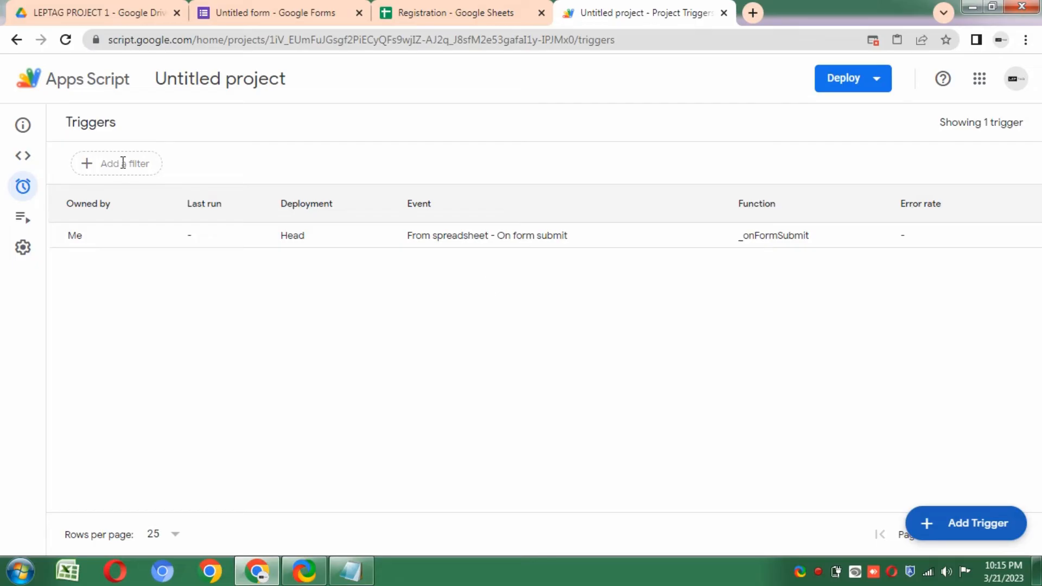
left_click(24, 160)
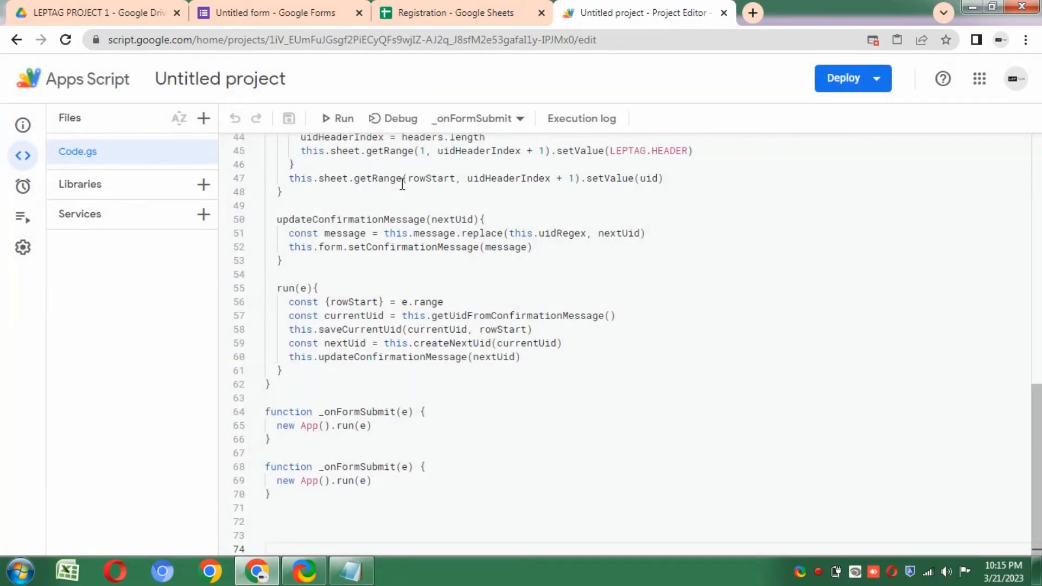
scroll(487, 237, "up", 10)
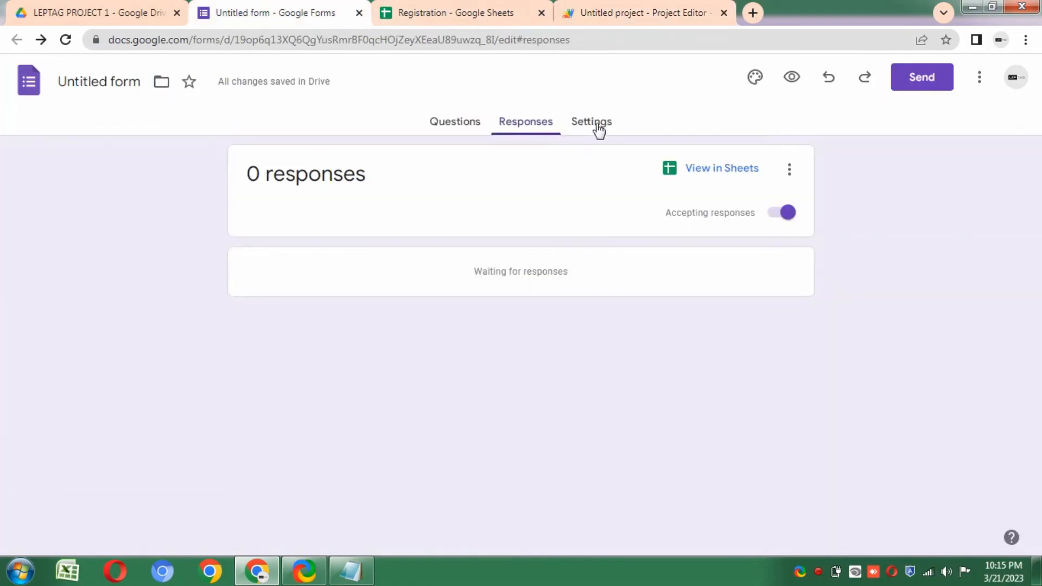
- In the form's Settings > Presentation, start editing the confirmation message
left_click(463, 127)
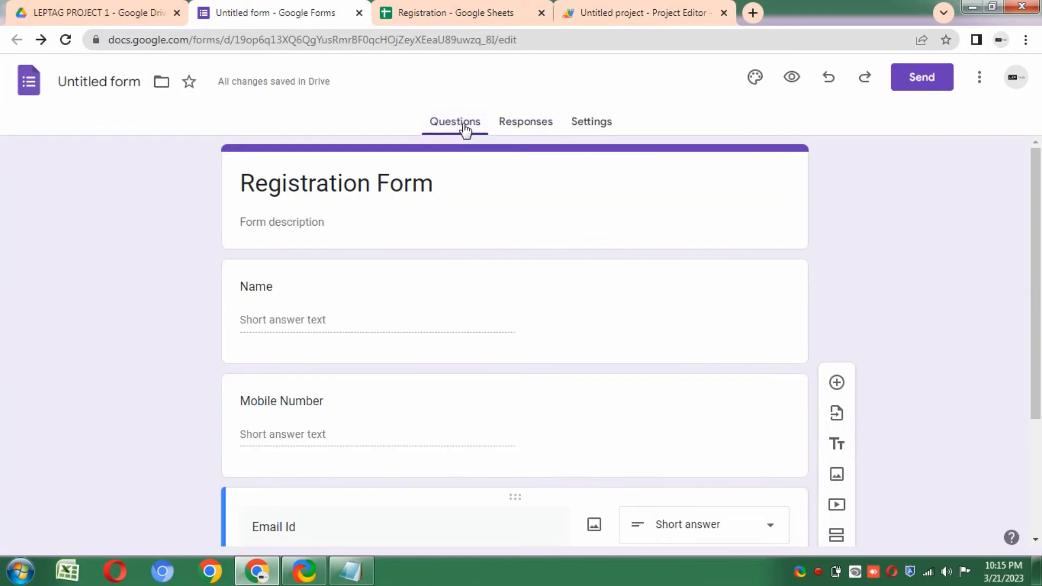
left_click(600, 130)
scroll(1040, 461, "down", 4)
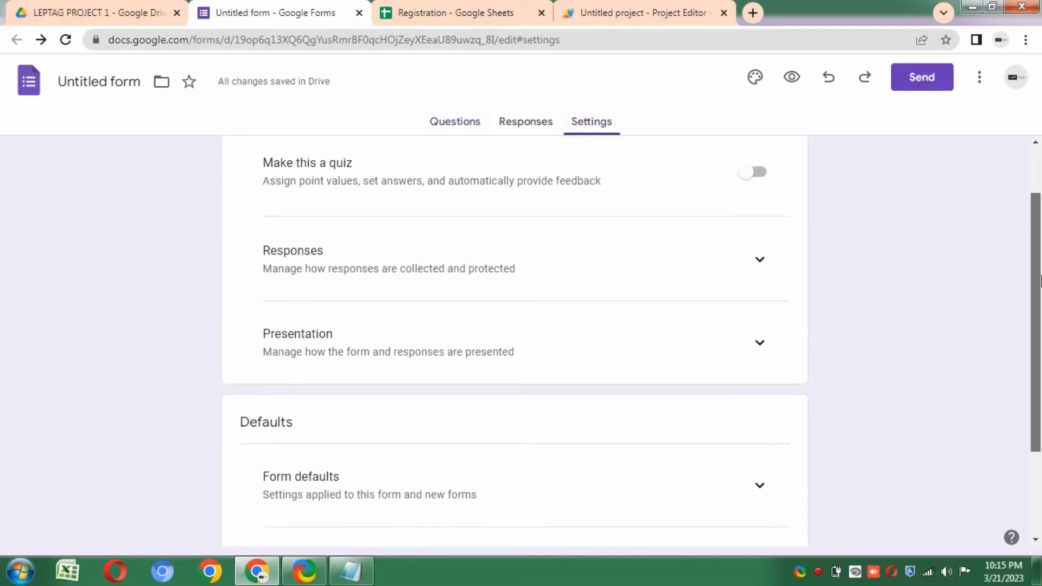
left_click(760, 215)
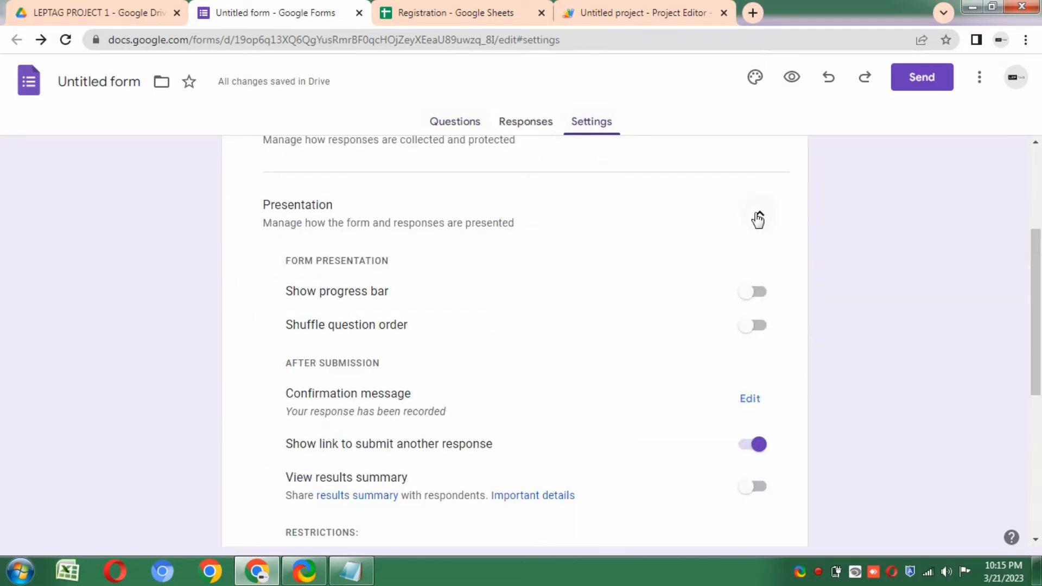
scroll(767, 288, "down", 1)
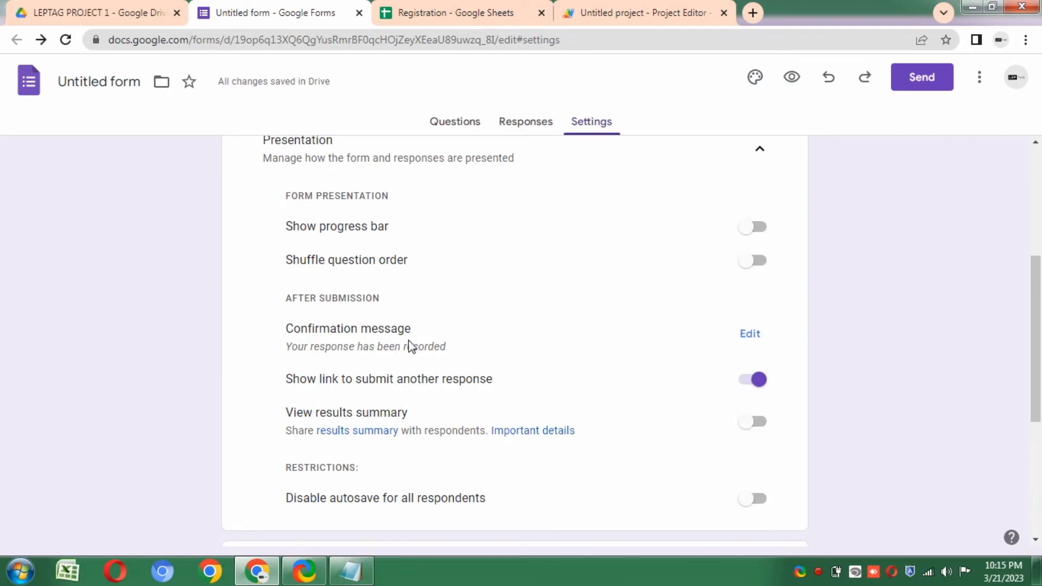
left_click(750, 336)
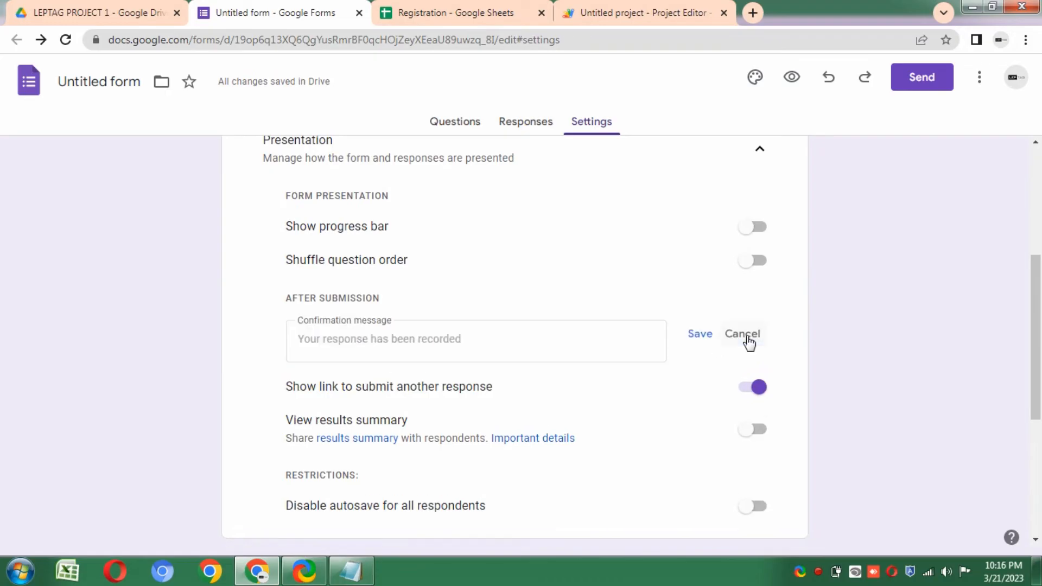
- Type 'Registration Successful' and, on a second line, 'Your Registration Number is'
left_click(396, 339)
type("Registration S")
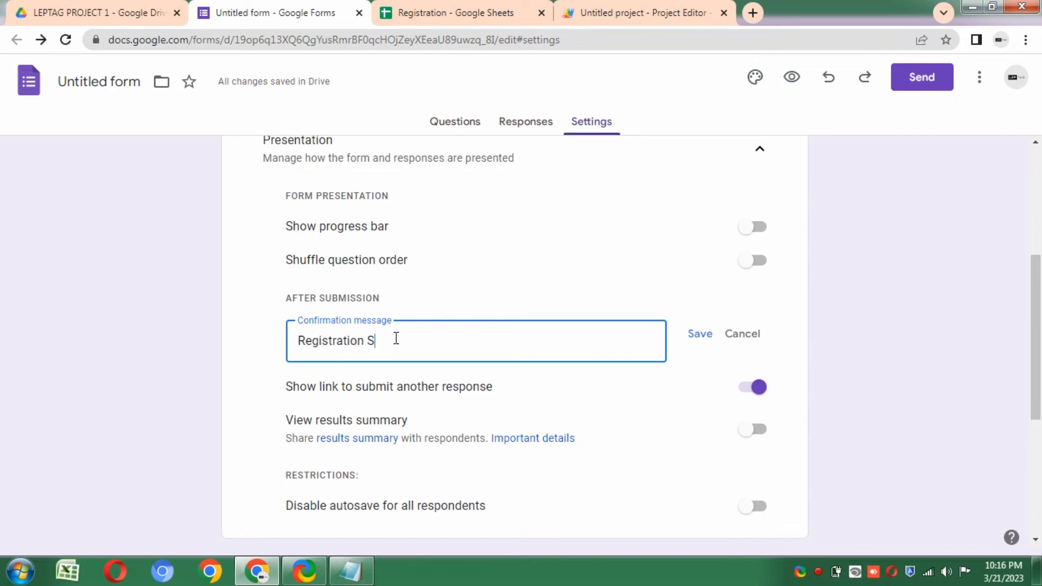
type("uccessfull")
key("BackSpace")
key("Return")
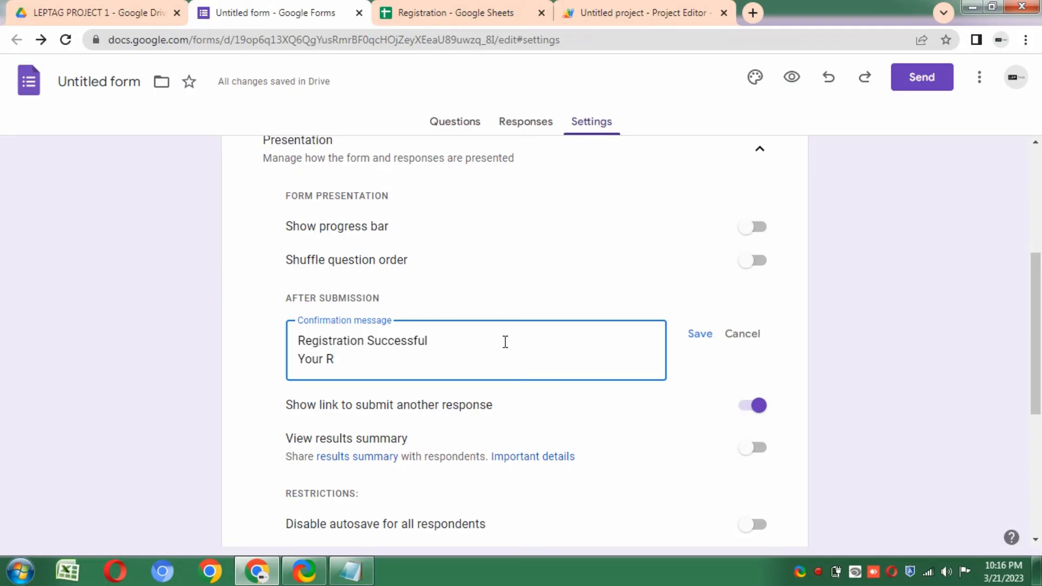
type("Your Registration Number is")
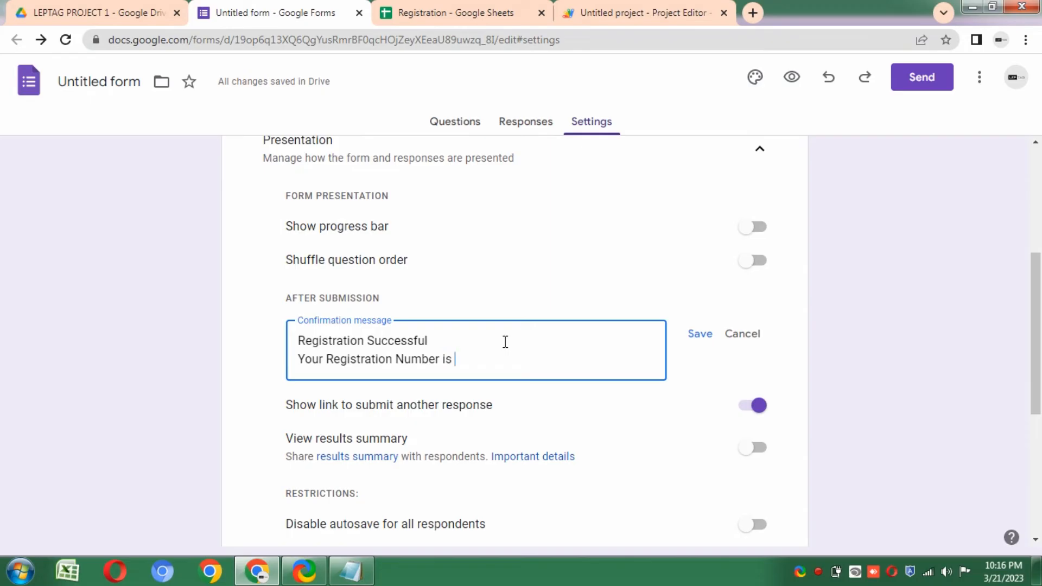
- Copy the LEPTAG prefix from Code.gs and paste it into the confirmation message
left_click(601, 13)
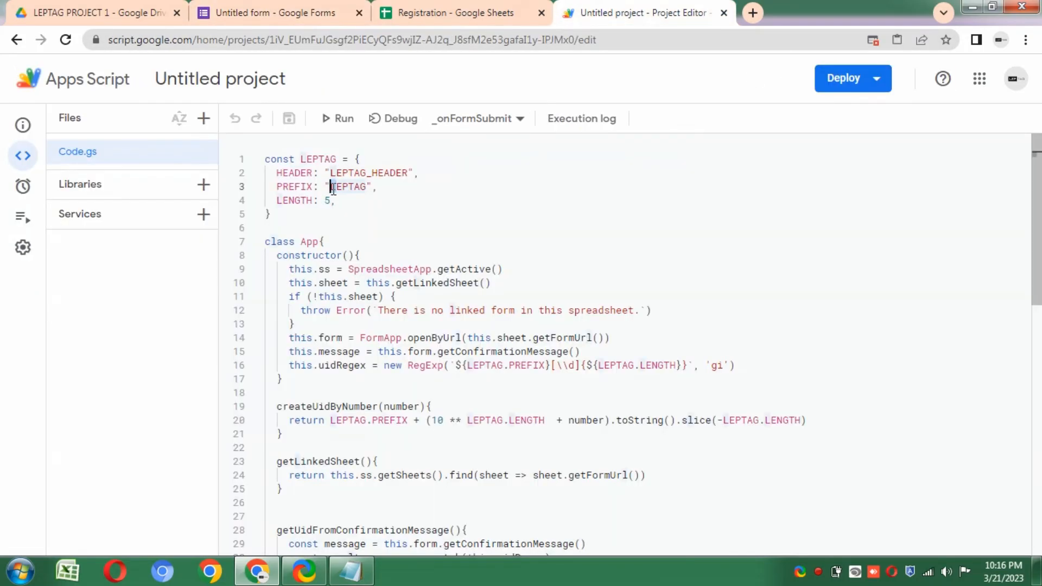
left_click_drag(331, 188, 366, 189)
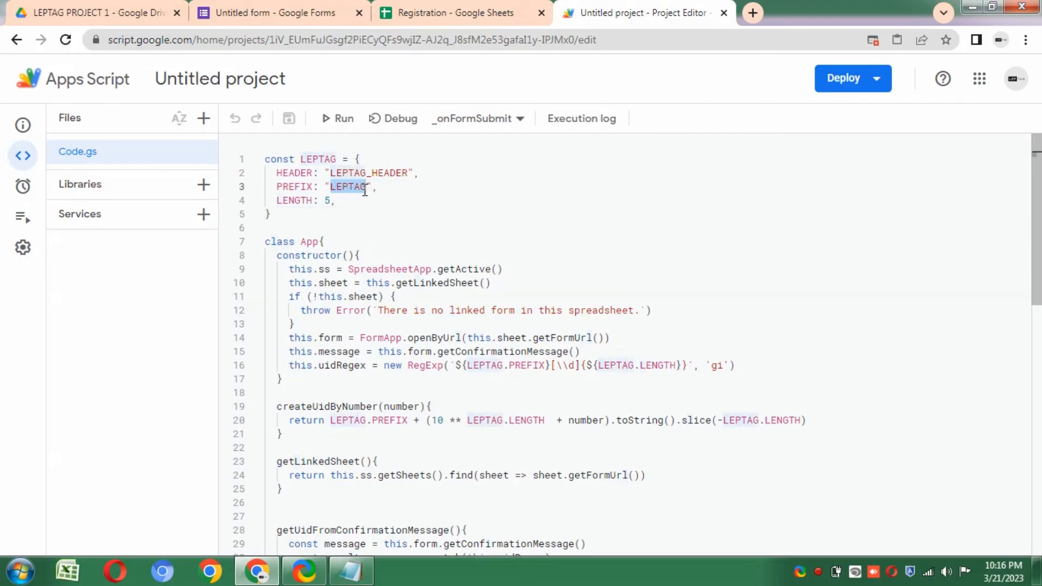
right_click(362, 190)
left_click(393, 392)
left_click(303, 10)
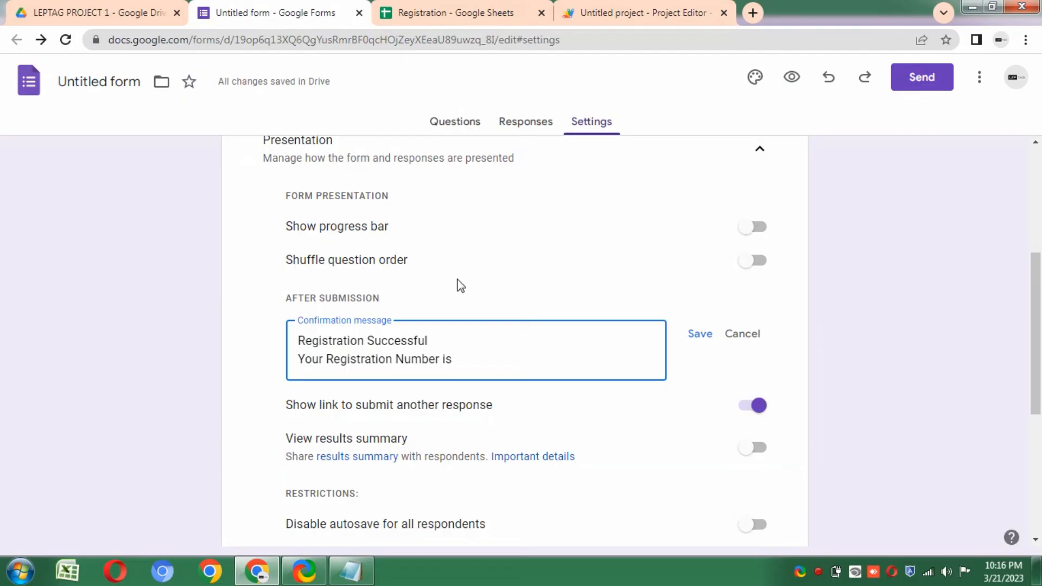
right_click(461, 362)
left_click(505, 242)
- Check the 5-digit ID length, complete the number as LEPTAG00001, and save the message
left_click(627, 11)
double_click(327, 201)
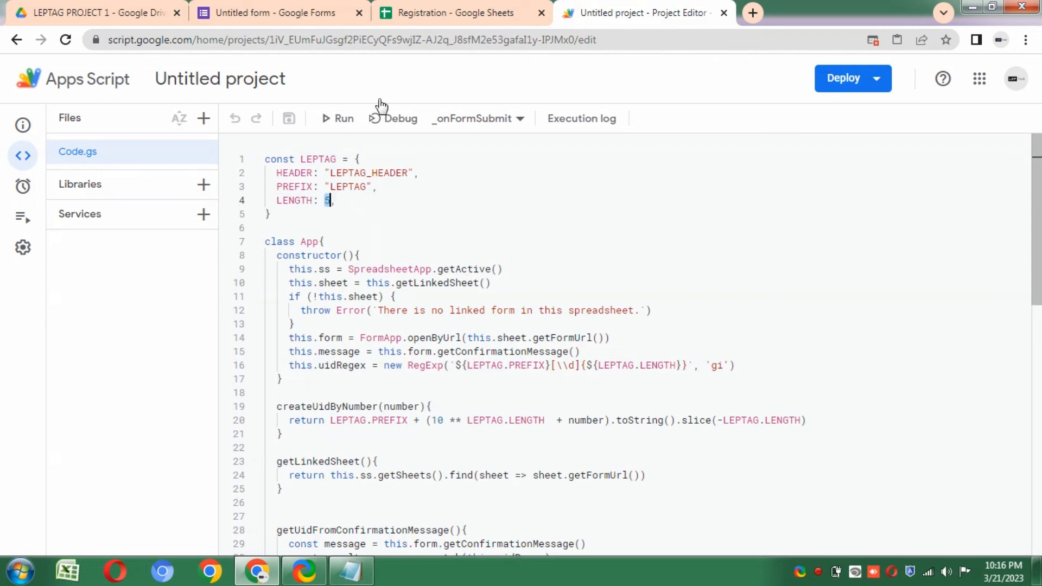
left_click(291, 13)
left_click(550, 363)
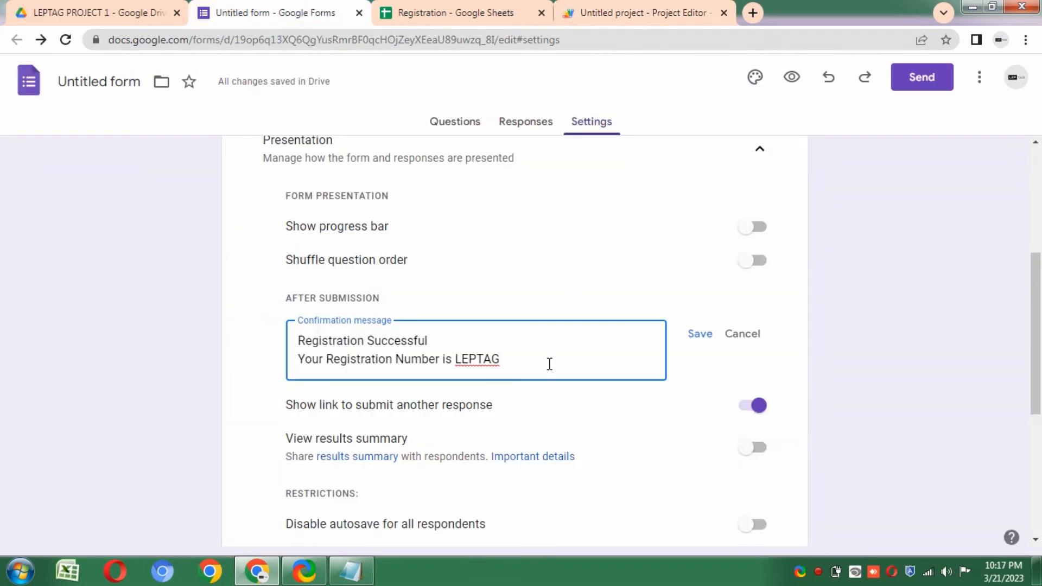
type("00001")
left_click(701, 335)
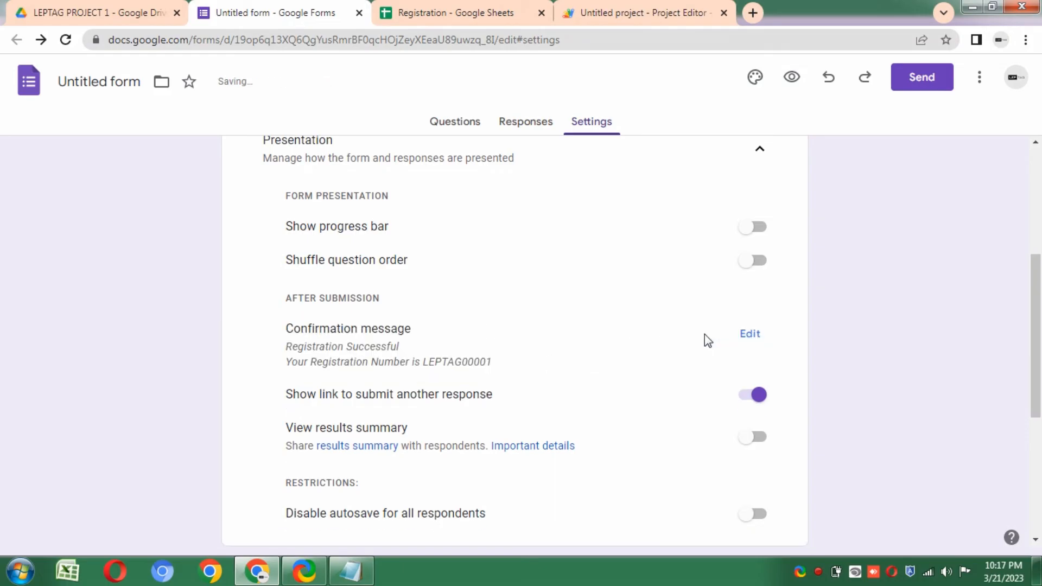
- Glance at the script project and the empty Form Responses 1 sheet, then return to the form's questions
left_click(607, 13)
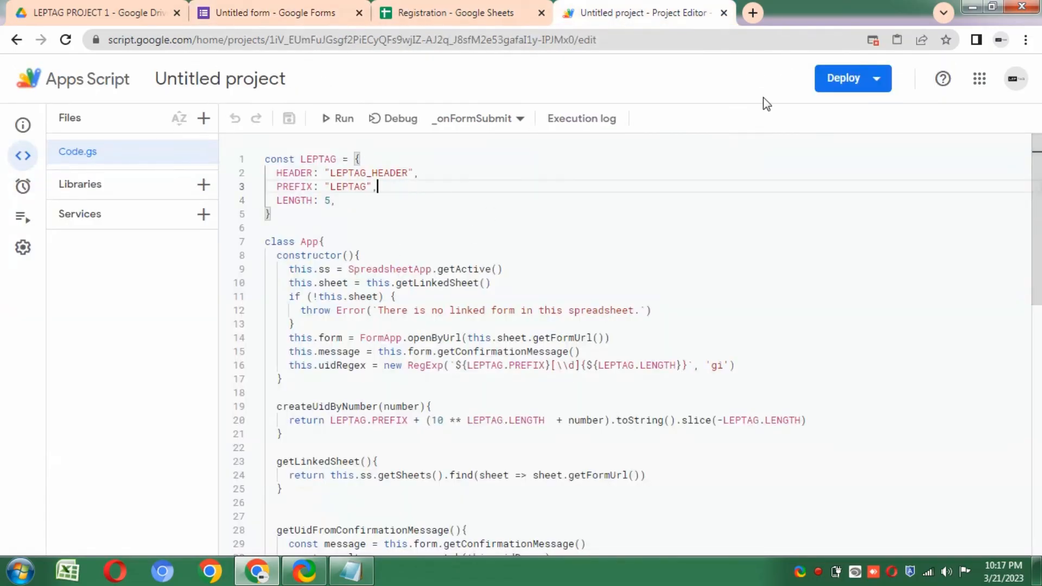
left_click(282, 11)
left_click(434, 7)
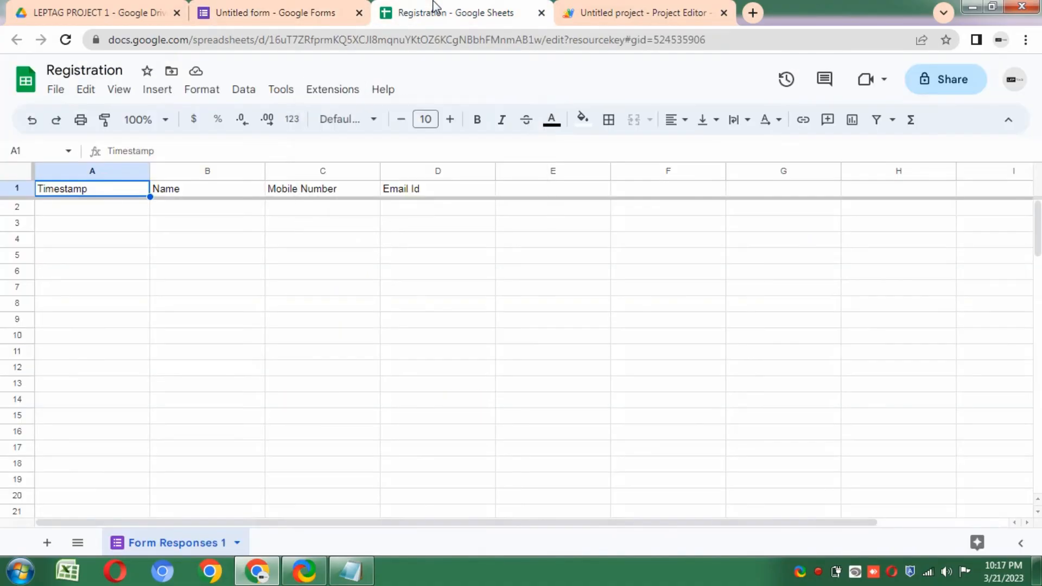
left_click(265, 6)
left_click(456, 121)
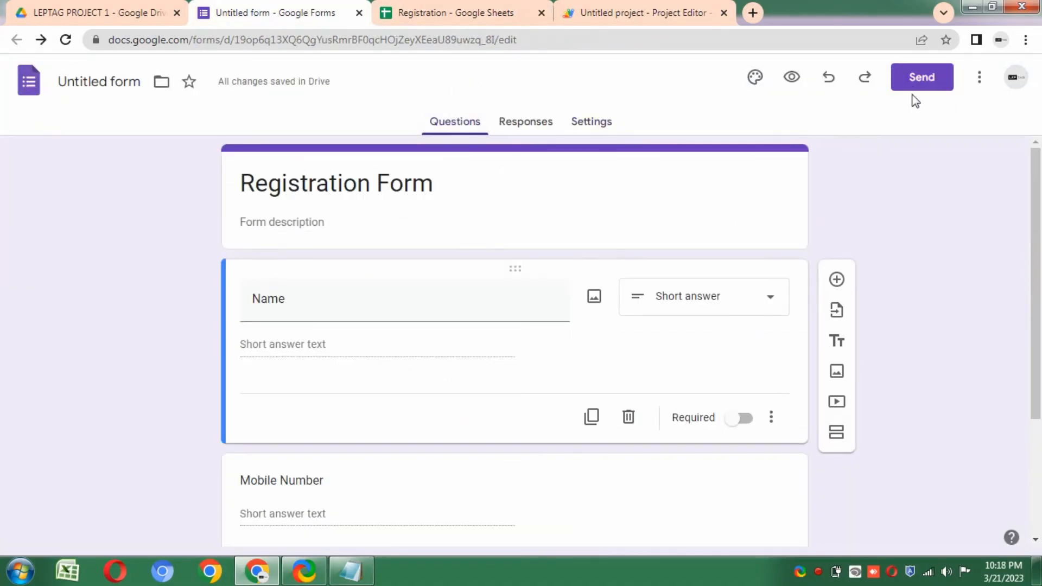
- Copy the form's shortened share link from the Send dialog
left_click(916, 80)
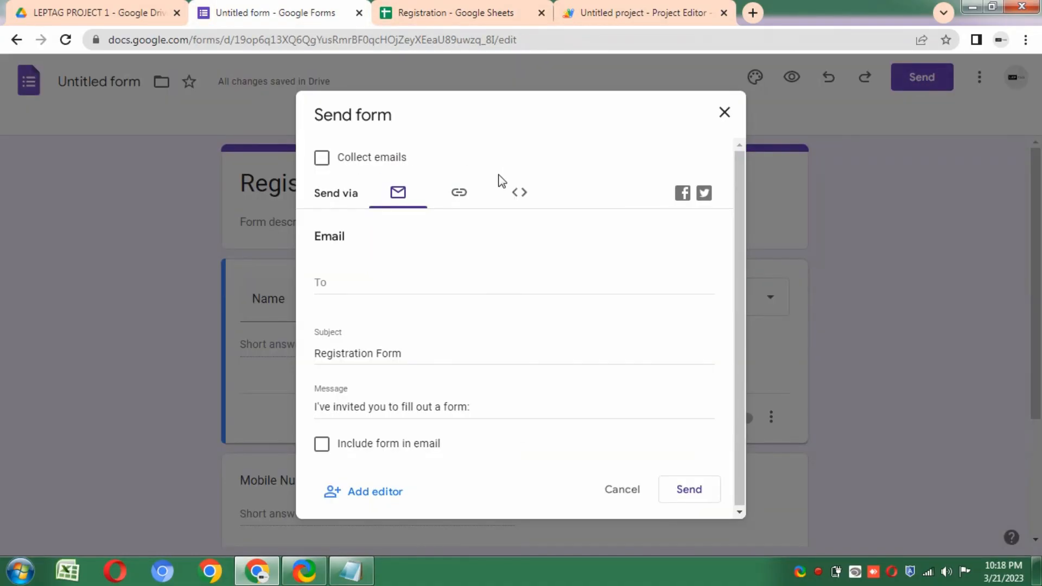
left_click(472, 195)
left_click(321, 291)
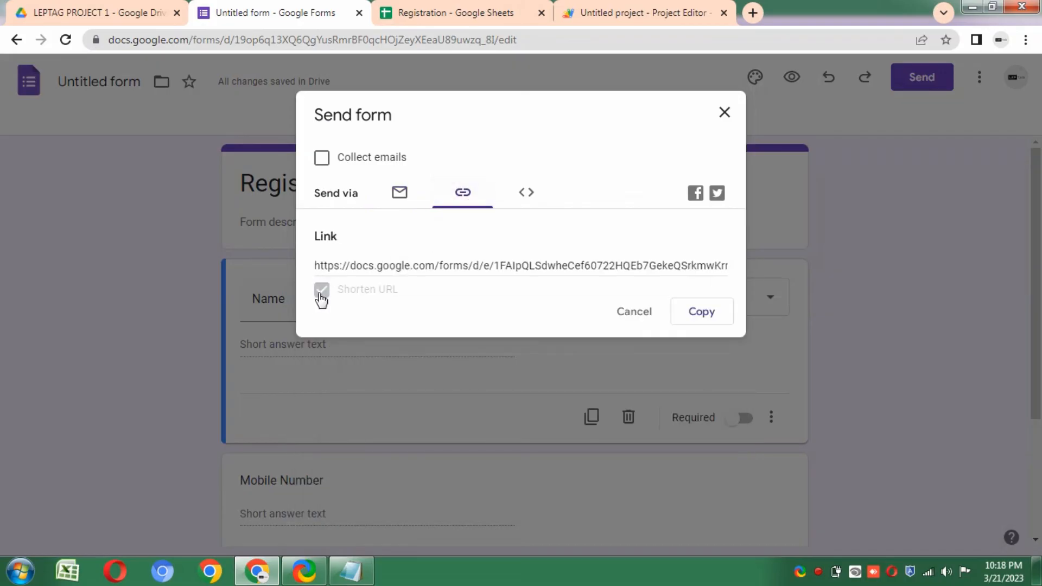
left_click(714, 317)
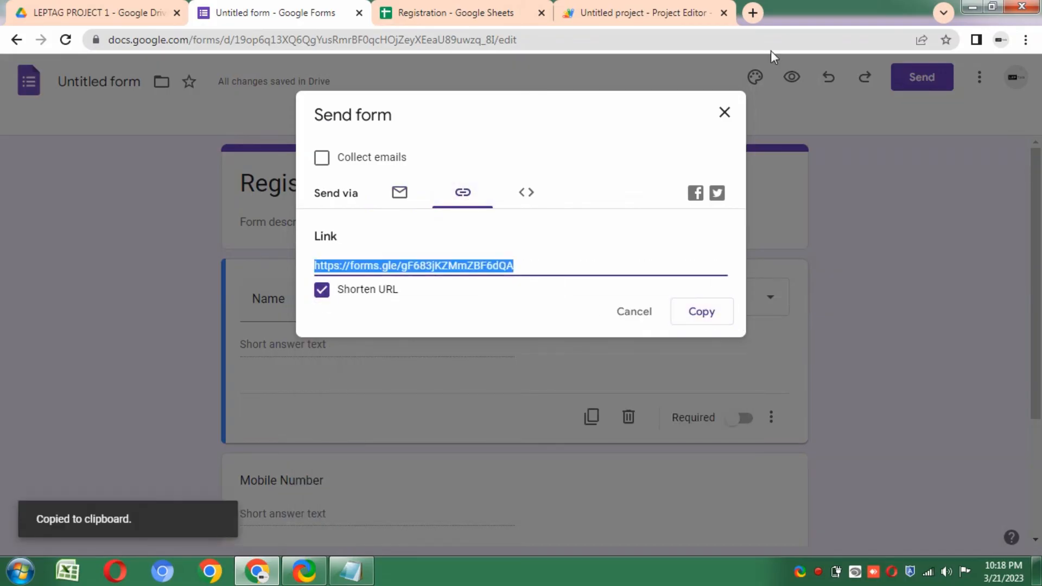
- Paste the short forms.gle link into a new browser tab and load the live form
left_click(752, 13)
right_click(692, 43)
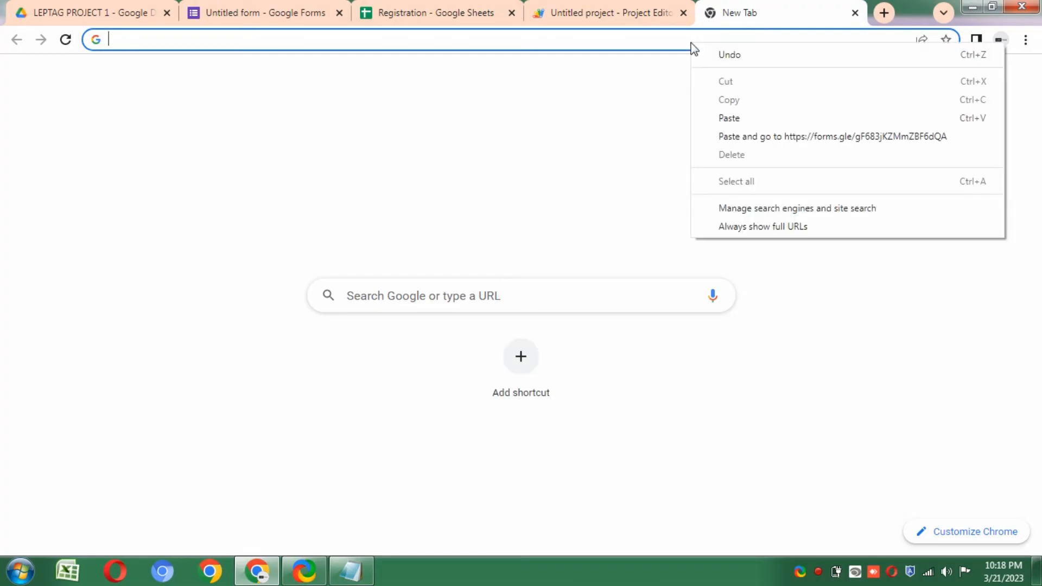
left_click(744, 119)
key("Return")
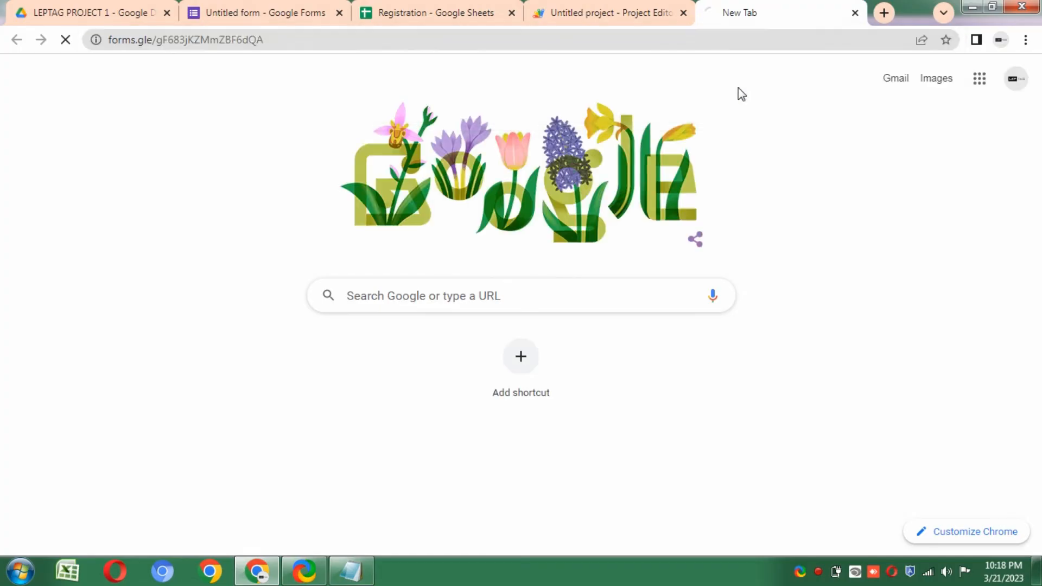